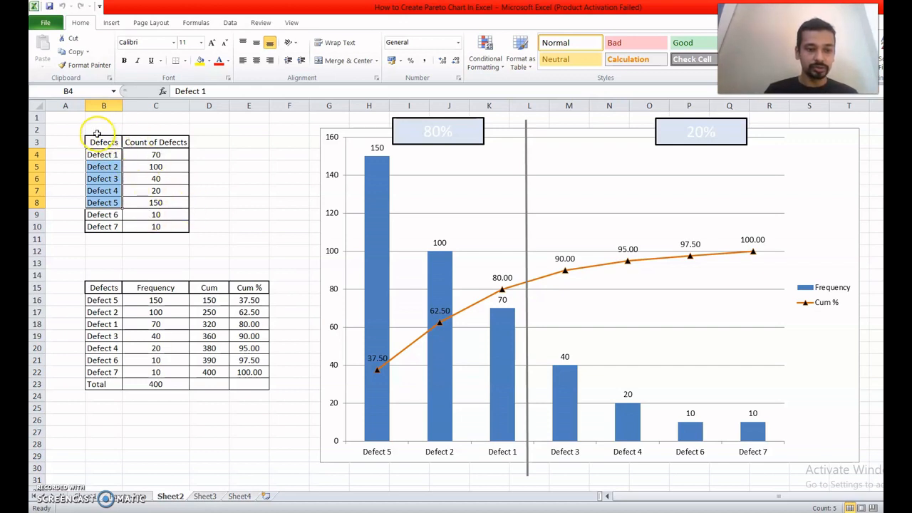
Step: Examine the defect counts and the cumulative frequency formulas in the two tables on Sheet2
{"action": "left_click_drag", "start_coordinate": [101, 140], "coordinate": [147, 224]}
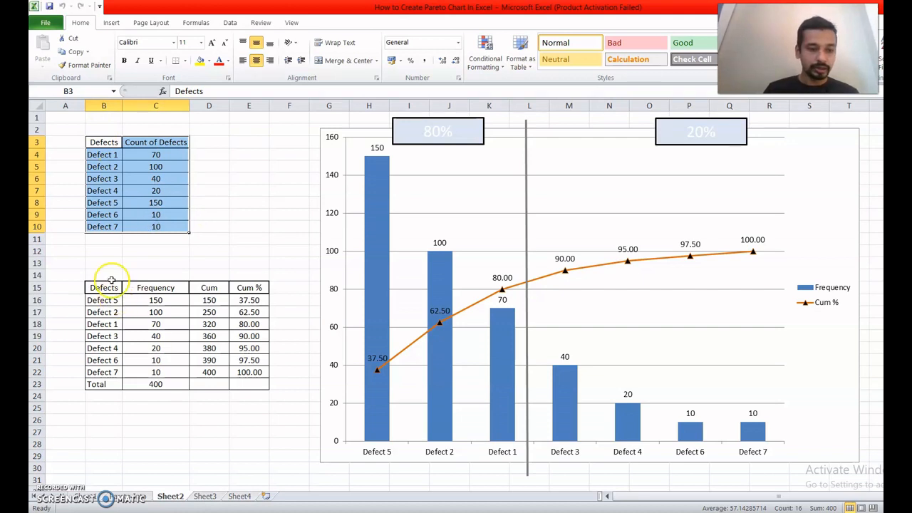
{"action": "left_click", "coordinate": [216, 288]}
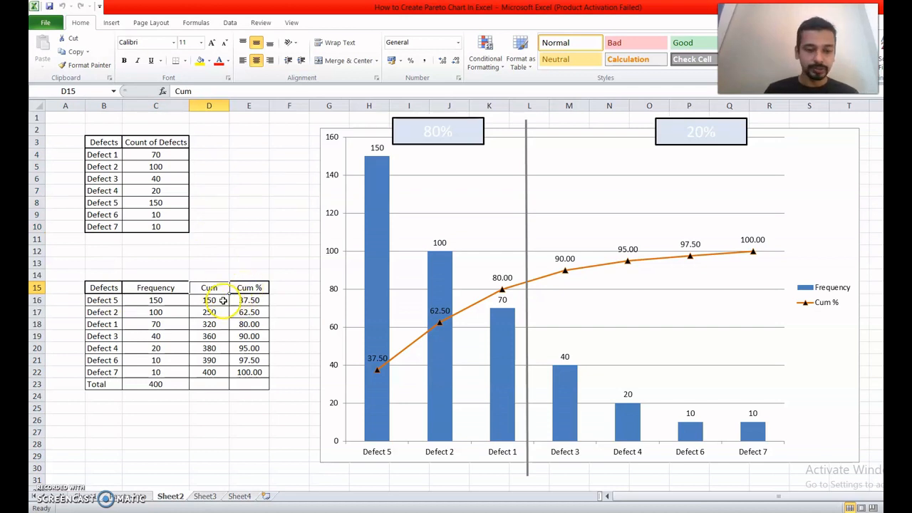
{"action": "left_click", "coordinate": [206, 336]}
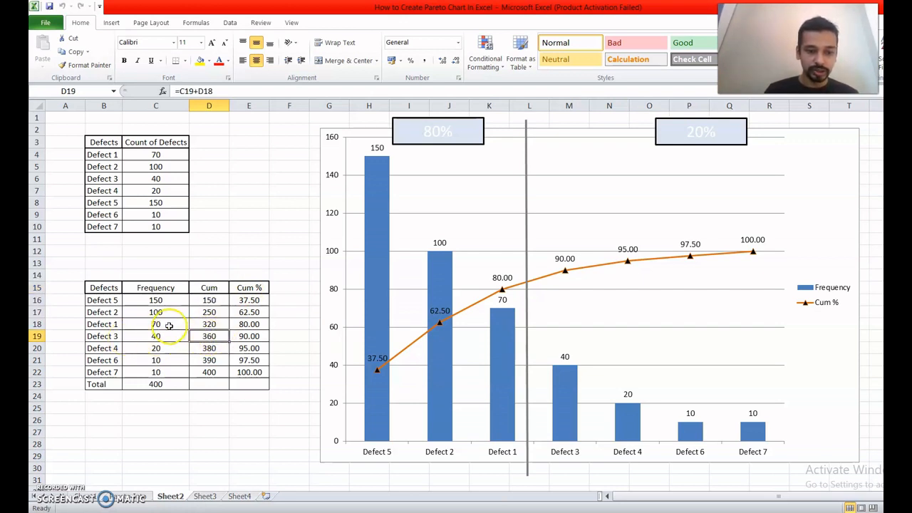
{"action": "left_click_drag", "start_coordinate": [169, 326], "coordinate": [169, 301]}
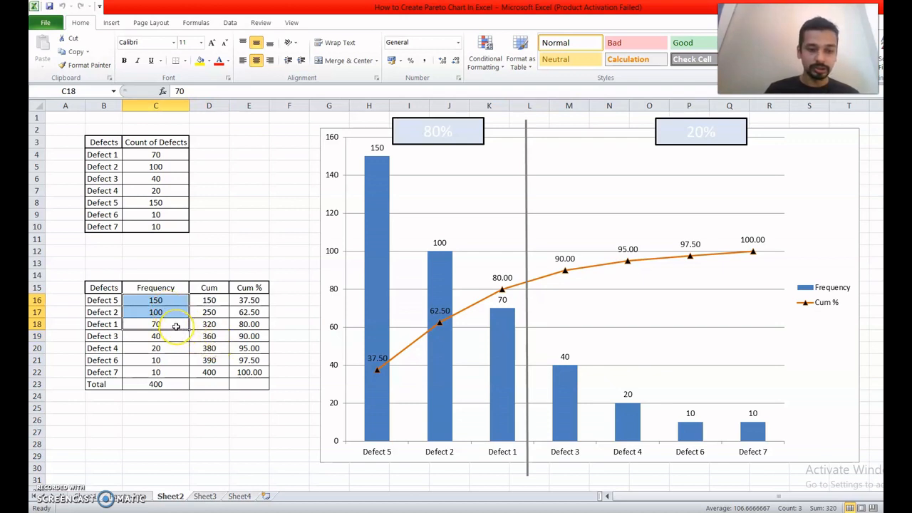
{"action": "left_click_drag", "start_coordinate": [175, 326], "coordinate": [176, 310]}
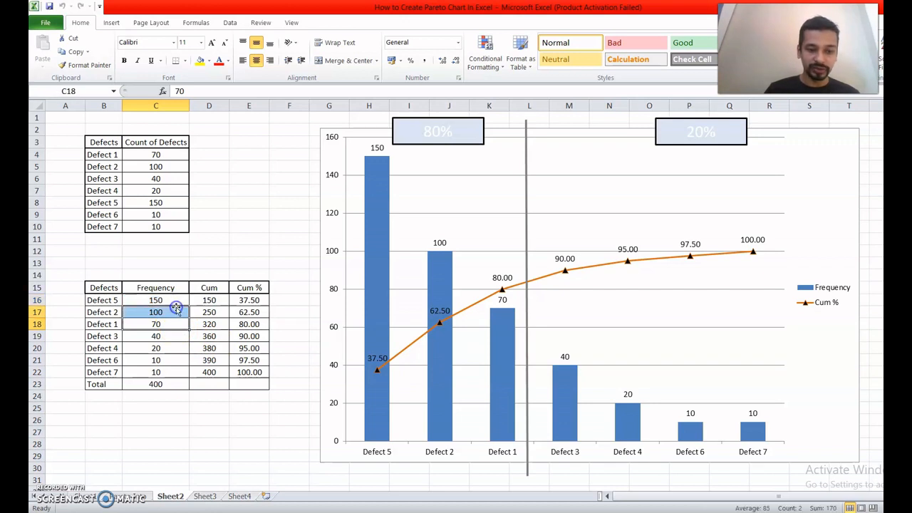
{"action": "left_click", "coordinate": [212, 360]}
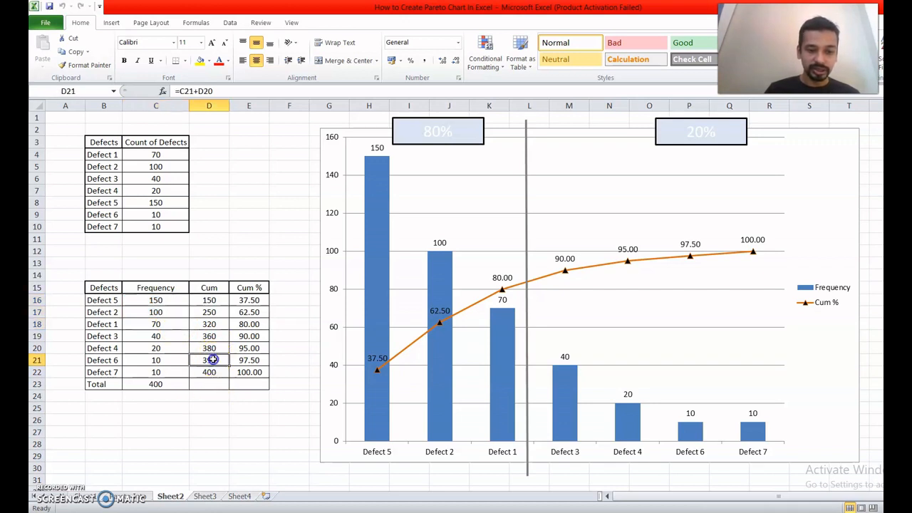
{"action": "left_click_drag", "start_coordinate": [169, 348], "coordinate": [163, 299]}
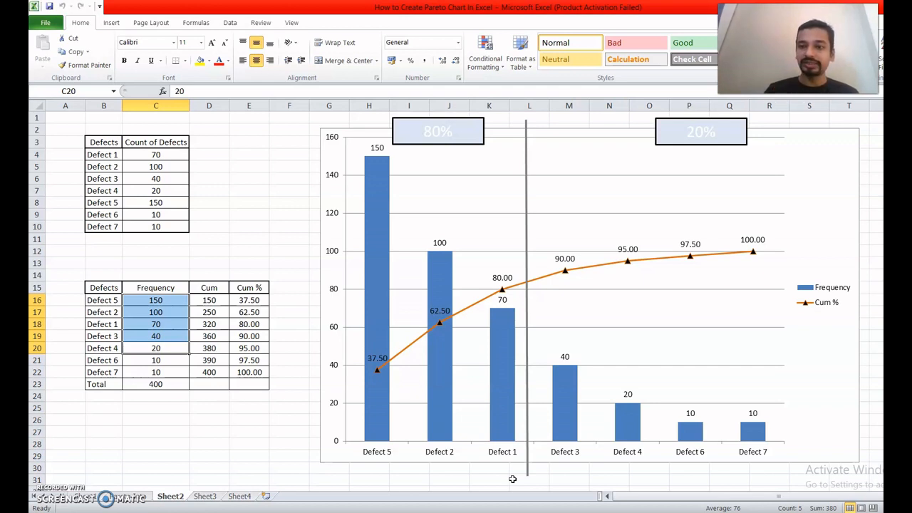
Step: Copy the defect count table B3:C10 from Sheet2 to cell B3 of Sheet3 and fit column C to its contents
{"action": "left_click", "coordinate": [204, 497]}
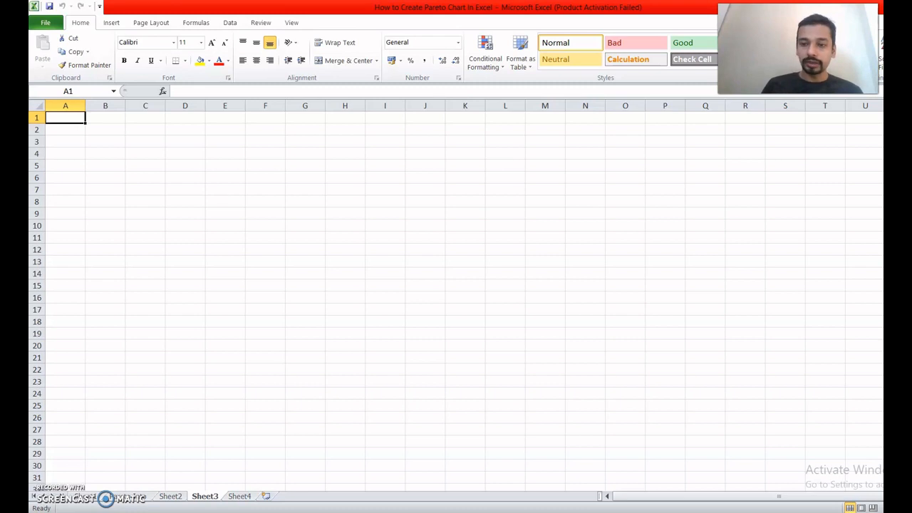
{"action": "left_click", "coordinate": [175, 497]}
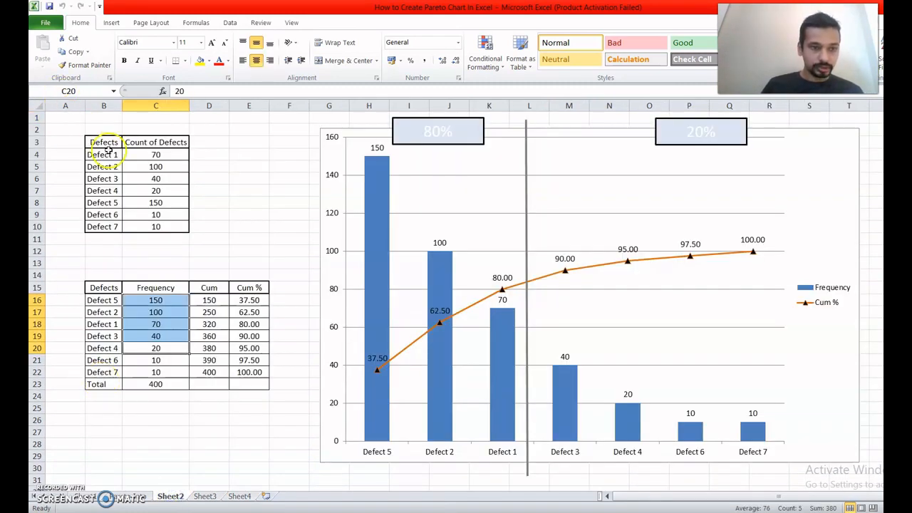
{"action": "left_click_drag", "start_coordinate": [104, 142], "coordinate": [152, 225]}
{"action": "key", "text": "ctrl+c"}
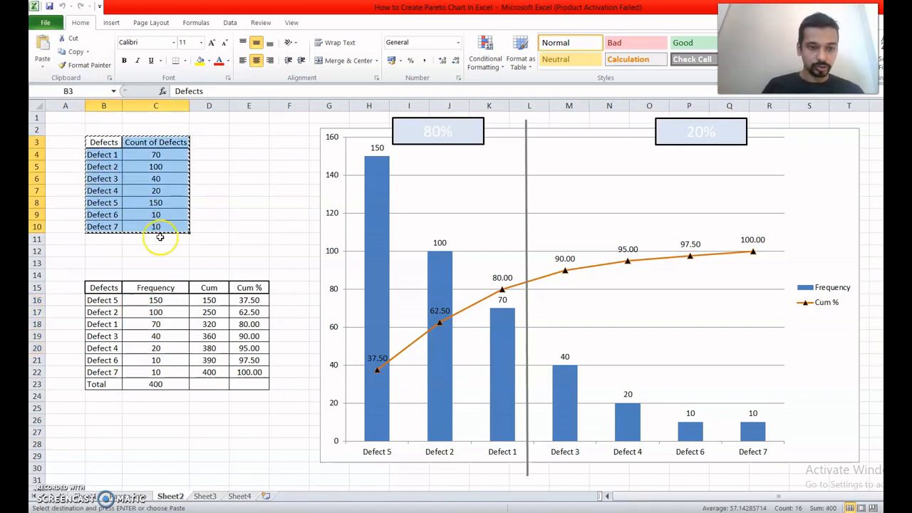
{"action": "left_click", "coordinate": [205, 497]}
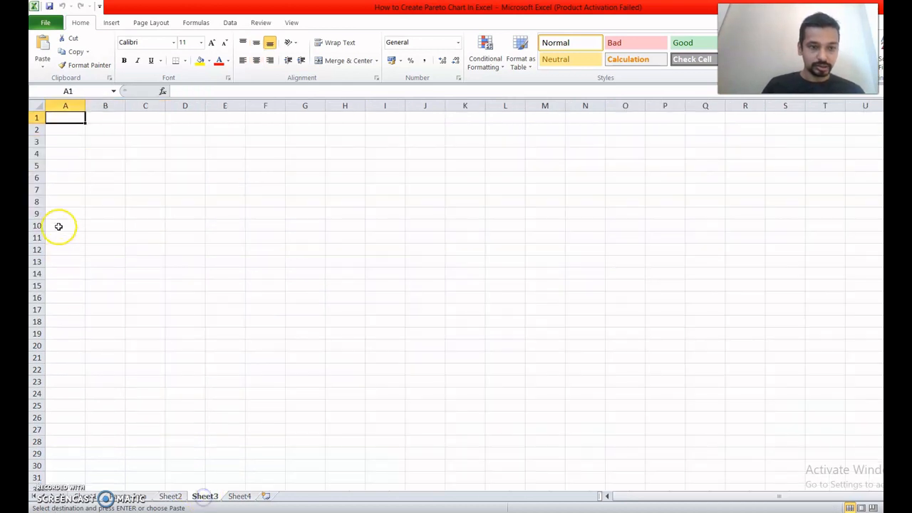
{"action": "left_click", "coordinate": [89, 141]}
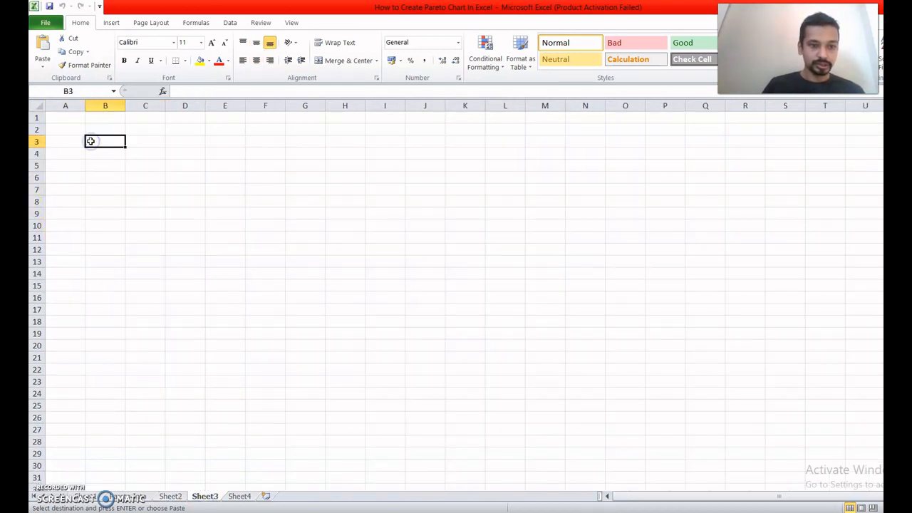
{"action": "key", "text": "ctrl+v"}
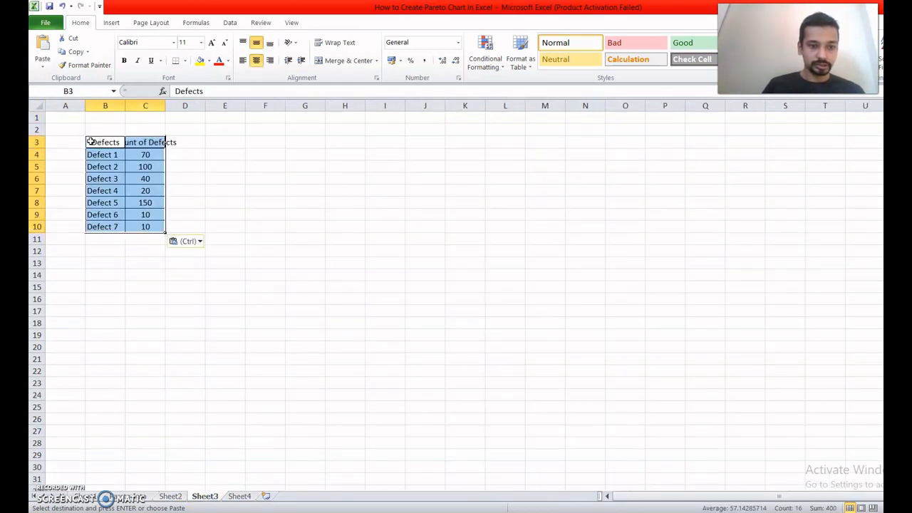
{"action": "double_click", "coordinate": [166, 105]}
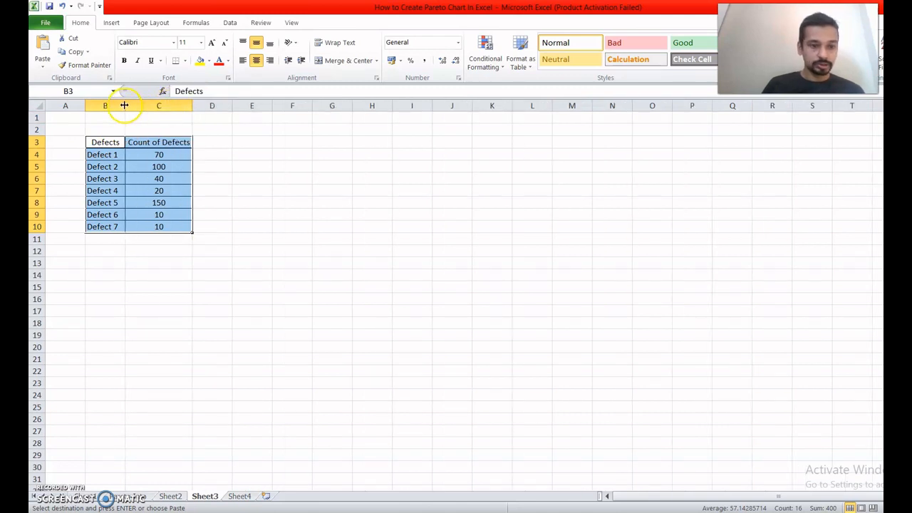
{"action": "left_click", "coordinate": [275, 222]}
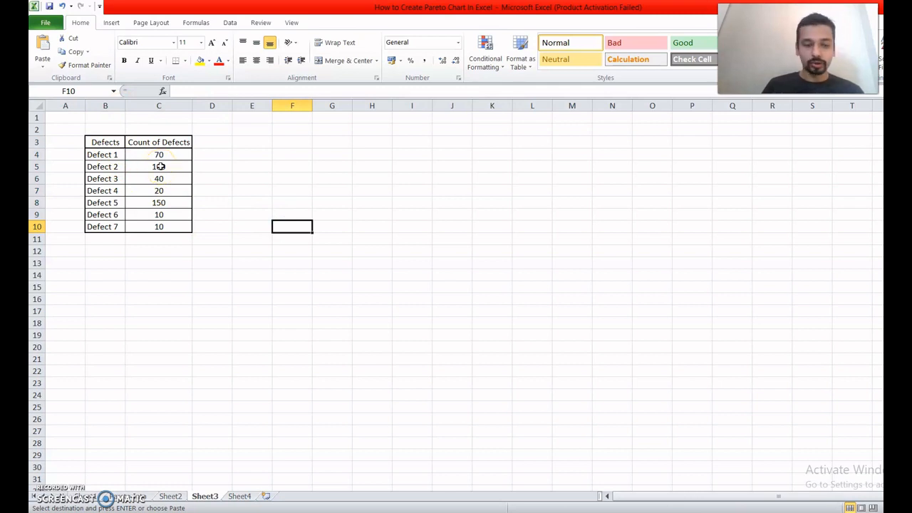
Step: Duplicate the defect count table B3:C10 below the original, starting at cell B14
{"action": "left_click", "coordinate": [111, 152]}
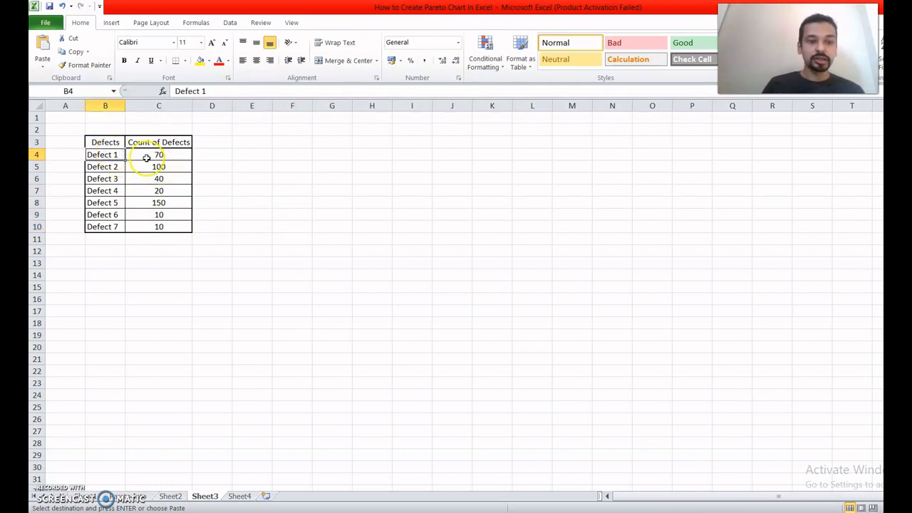
{"action": "left_click_drag", "start_coordinate": [108, 142], "coordinate": [164, 227]}
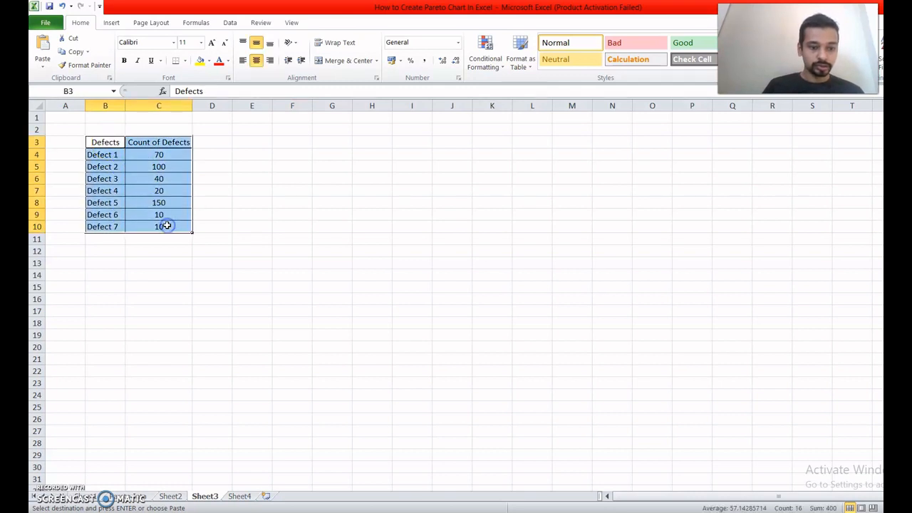
{"action": "key", "text": "ctrl+c"}
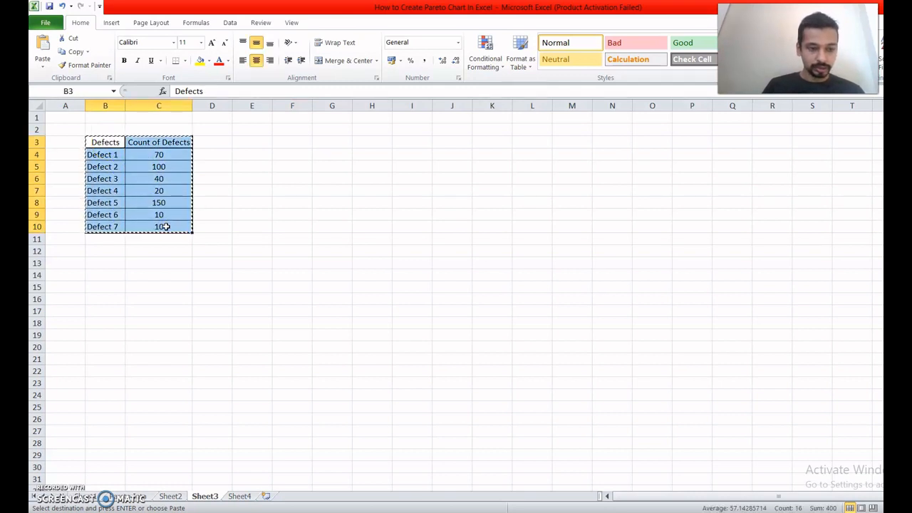
{"action": "left_click", "coordinate": [106, 276]}
{"action": "key", "text": "ctrl+v"}
{"action": "left_click", "coordinate": [255, 301]}
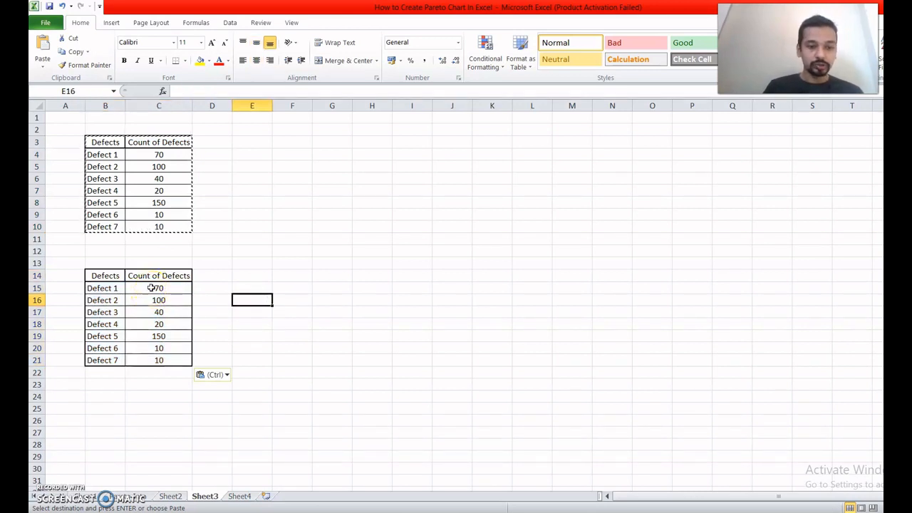
Step: Sort the duplicated table by Count of Defects from largest to smallest
{"action": "left_click_drag", "start_coordinate": [152, 287], "coordinate": [151, 355]}
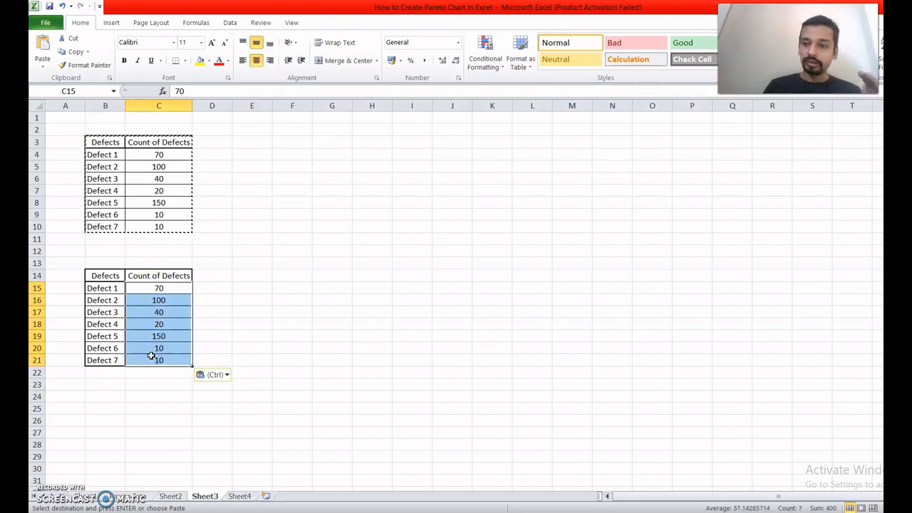
{"action": "right_click", "coordinate": [153, 308]}
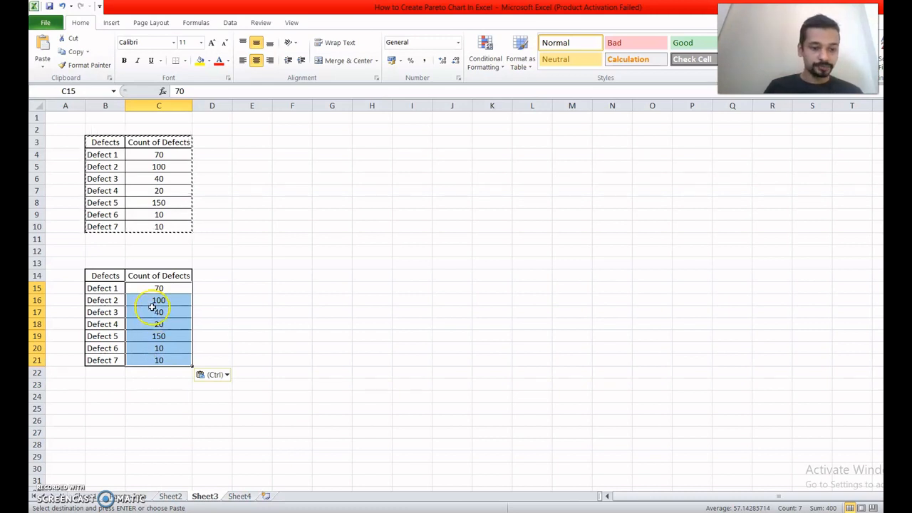
{"action": "left_click", "coordinate": [253, 311]}
{"action": "left_click", "coordinate": [182, 311]}
{"action": "right_click", "coordinate": [180, 310]}
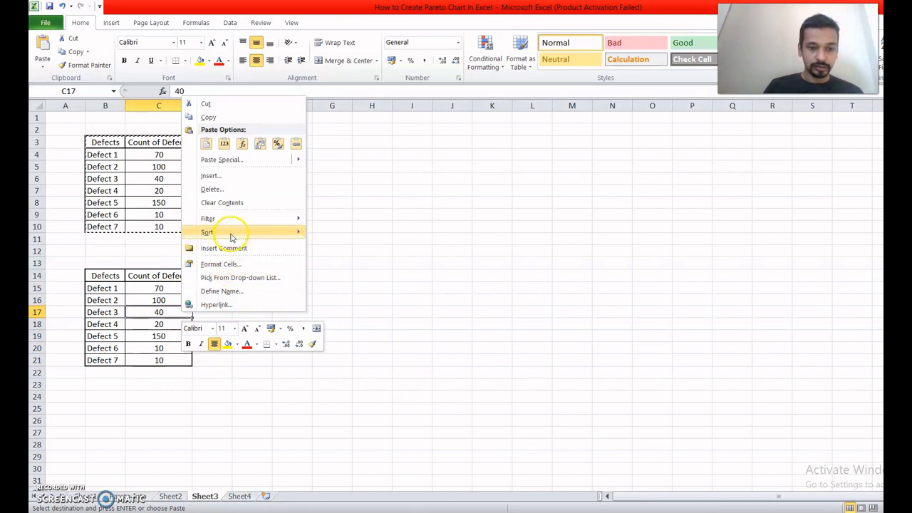
{"action": "mouse_move", "coordinate": [230, 235]}
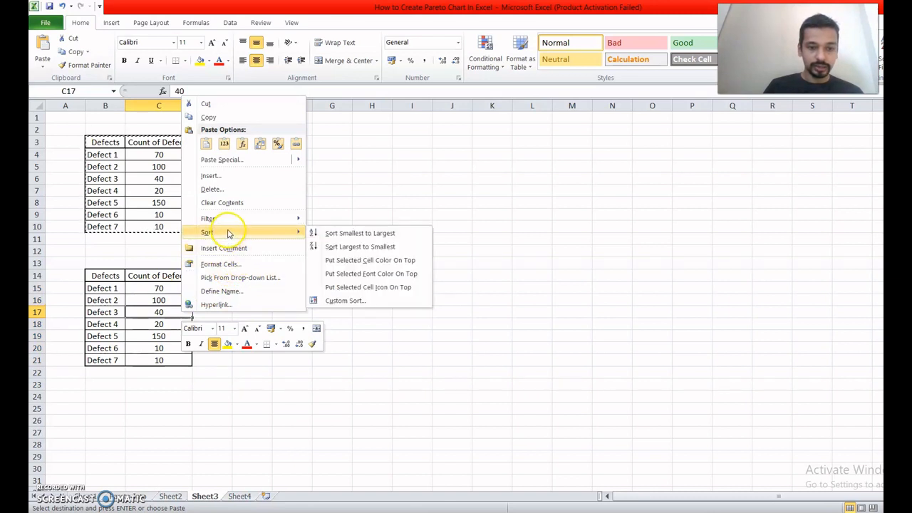
{"action": "left_click", "coordinate": [351, 247]}
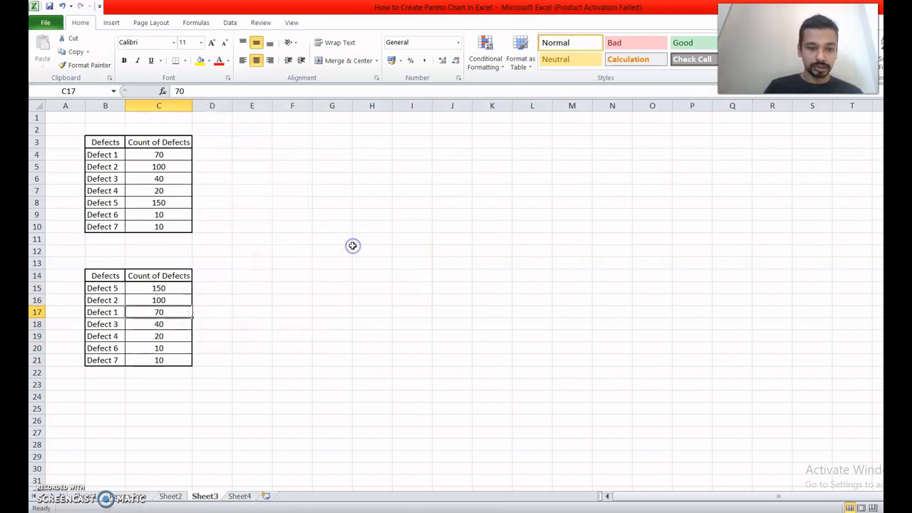
{"action": "left_click", "coordinate": [275, 323]}
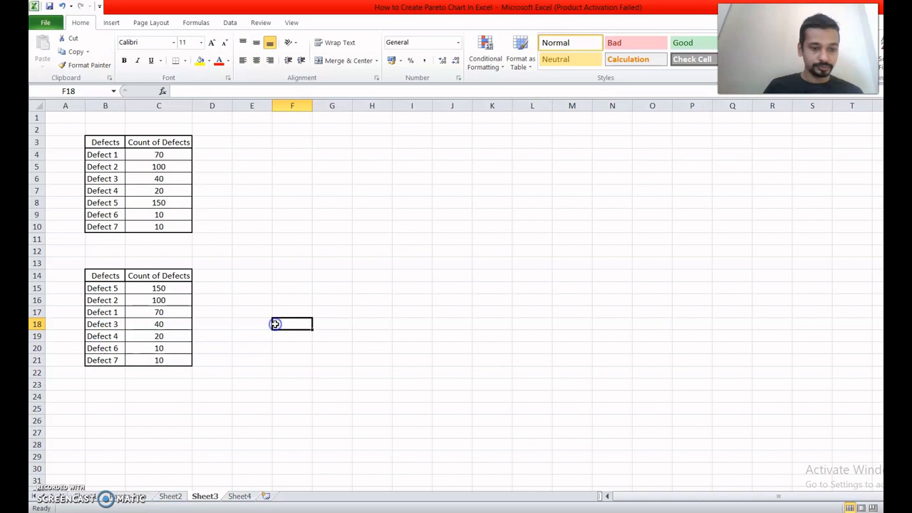
{"action": "left_click", "coordinate": [94, 275]}
{"action": "left_click_drag", "start_coordinate": [94, 276], "coordinate": [164, 359]}
{"action": "left_click", "coordinate": [265, 361]}
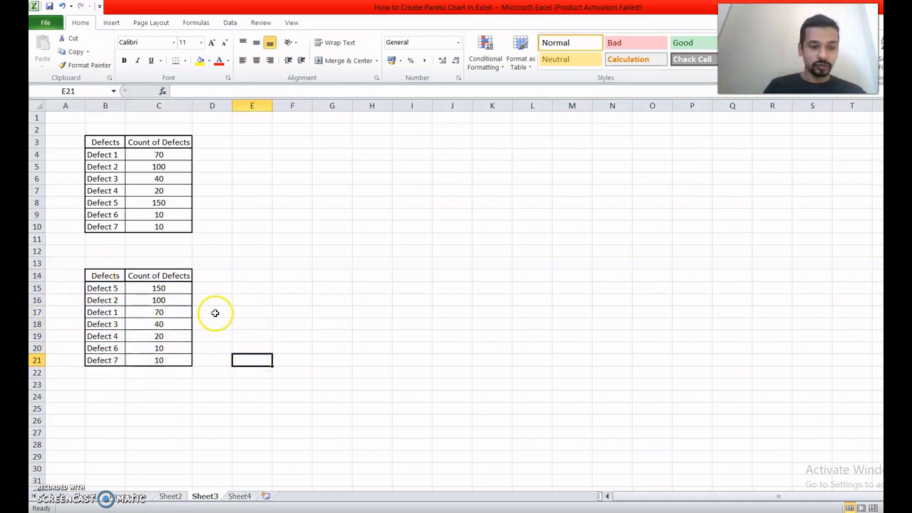
{"action": "left_click", "coordinate": [182, 289]}
{"action": "left_click", "coordinate": [168, 360]}
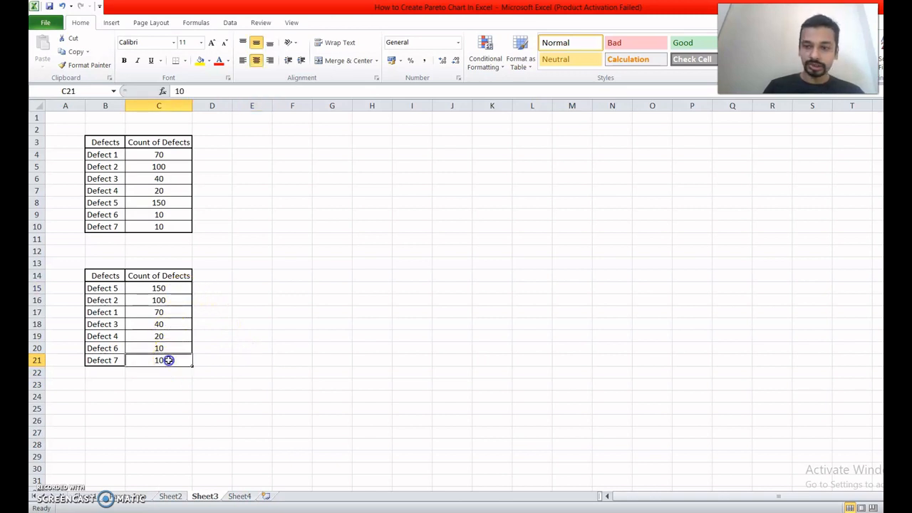
Step: Label cell B22 Total and sum the defect counts in C22 with =SUM(C15:C21)
{"action": "left_click", "coordinate": [98, 377]}
{"action": "type", "text": "Total"}
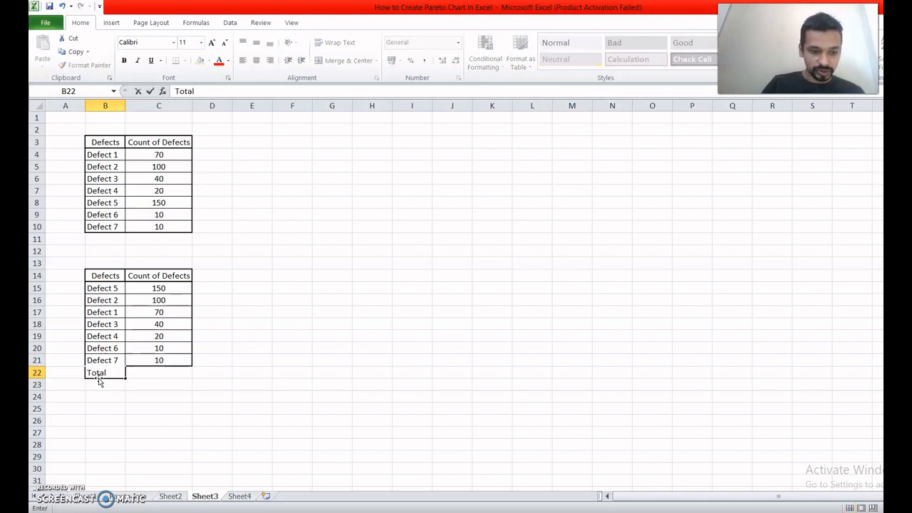
{"action": "key", "text": "Tab"}
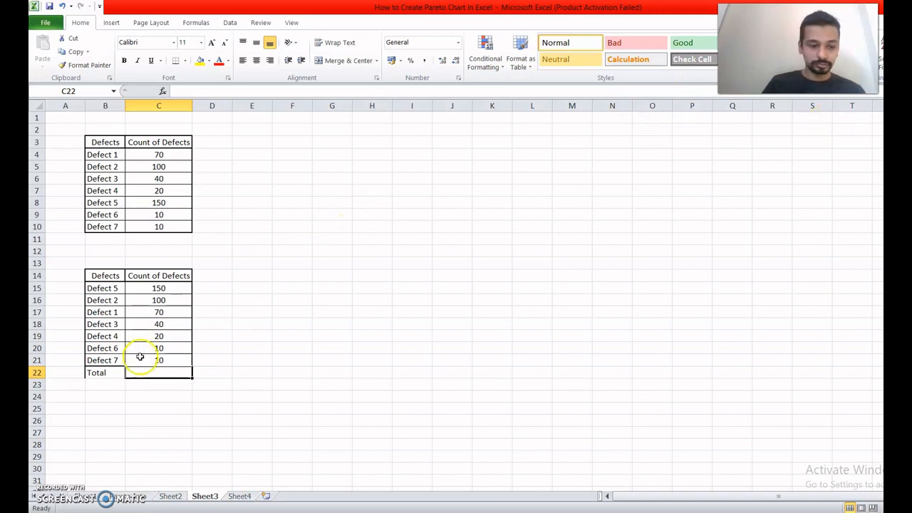
{"action": "type", "text": "Su"}
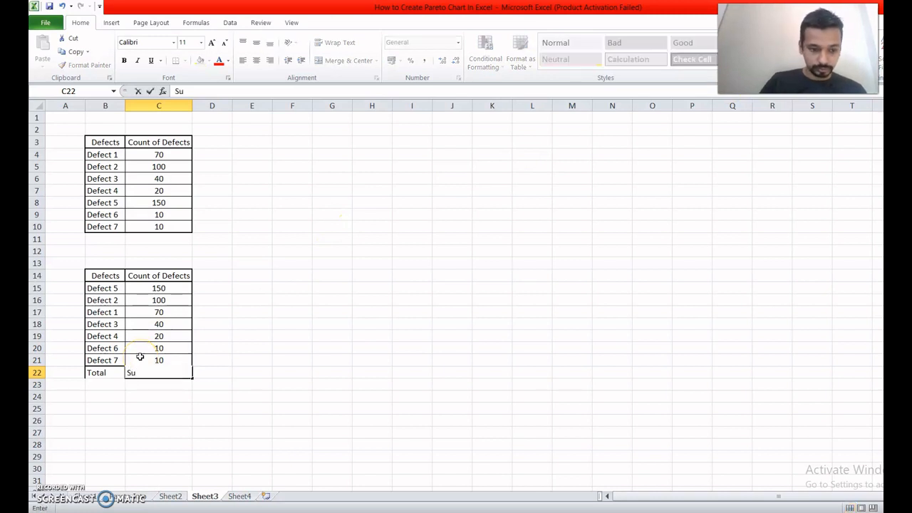
{"action": "type", "text": "=Sum"}
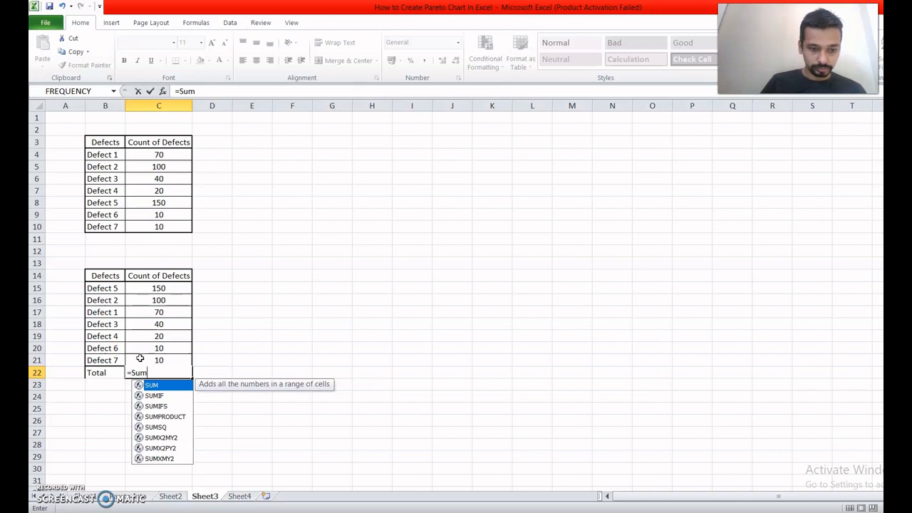
{"action": "double_click", "coordinate": [153, 385]}
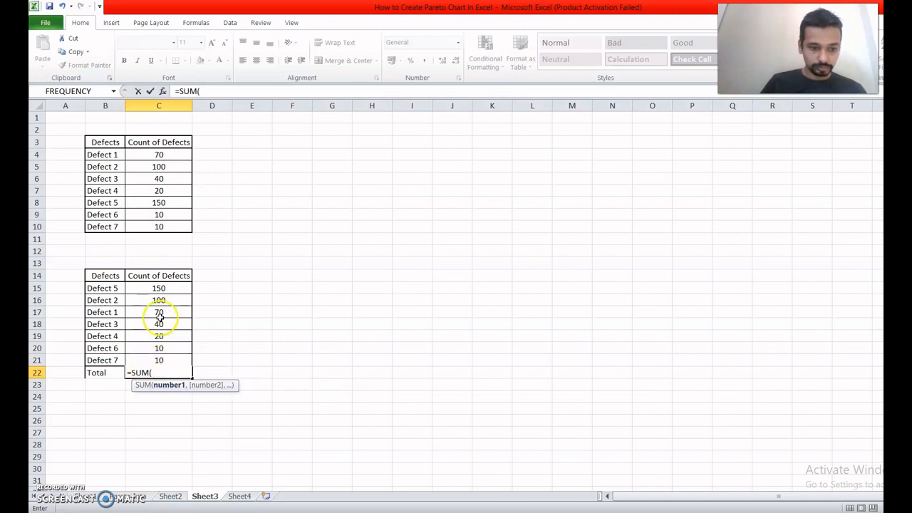
{"action": "left_click_drag", "start_coordinate": [158, 287], "coordinate": [160, 358]}
{"action": "type", "text": ")"}
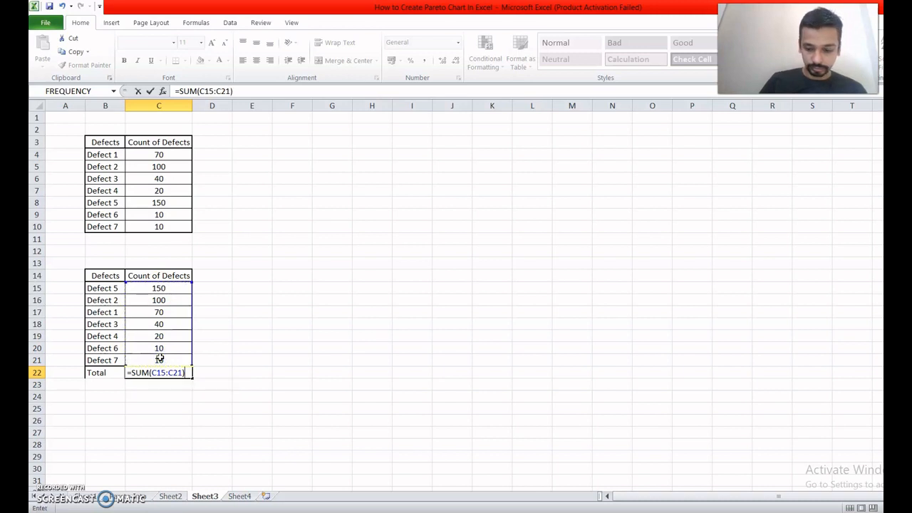
{"action": "key", "text": "Return"}
Step: Center the total in cell C22 both vertically and horizontally
{"action": "left_click", "coordinate": [190, 385]}
{"action": "left_click", "coordinate": [155, 372]}
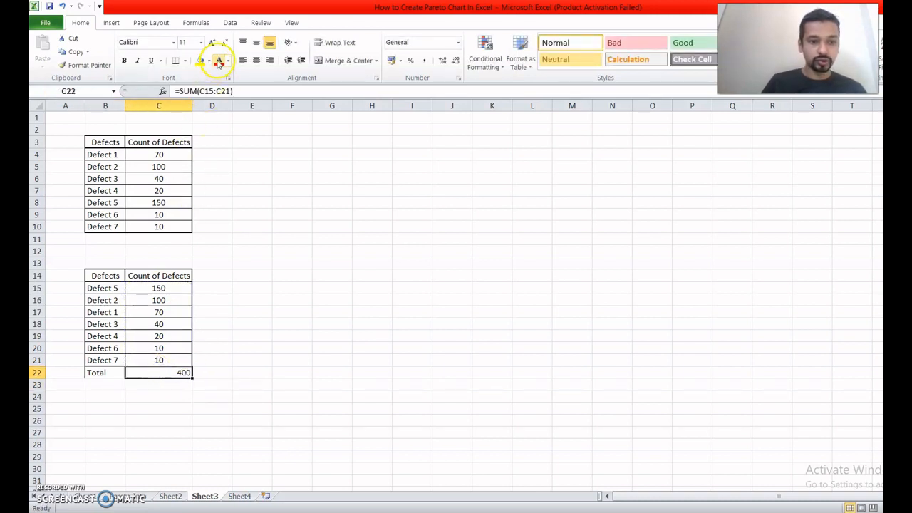
{"action": "left_click", "coordinate": [256, 44]}
{"action": "left_click", "coordinate": [255, 61]}
{"action": "left_click", "coordinate": [265, 360]}
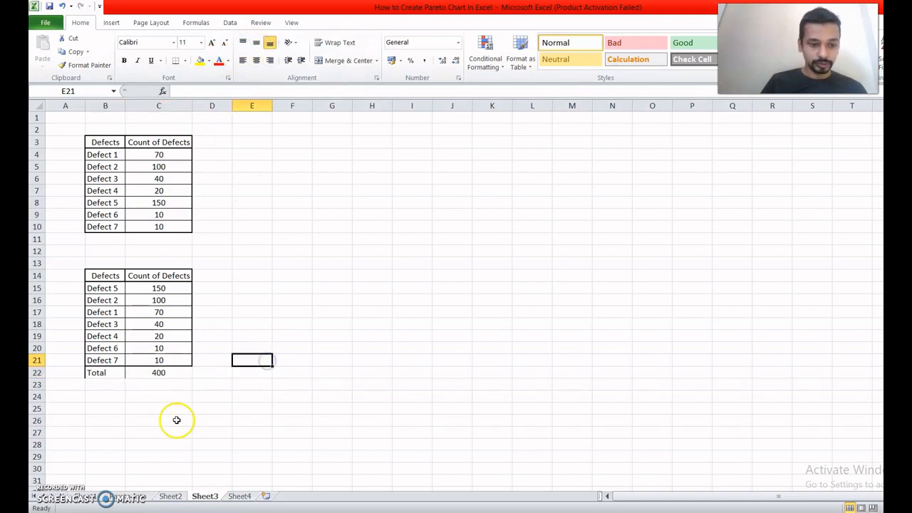
Step: Label cell D14 Cum and start the cumulative count in D15 with the formula =C15
{"action": "left_click", "coordinate": [207, 276]}
{"action": "type", "text": "Cum"}
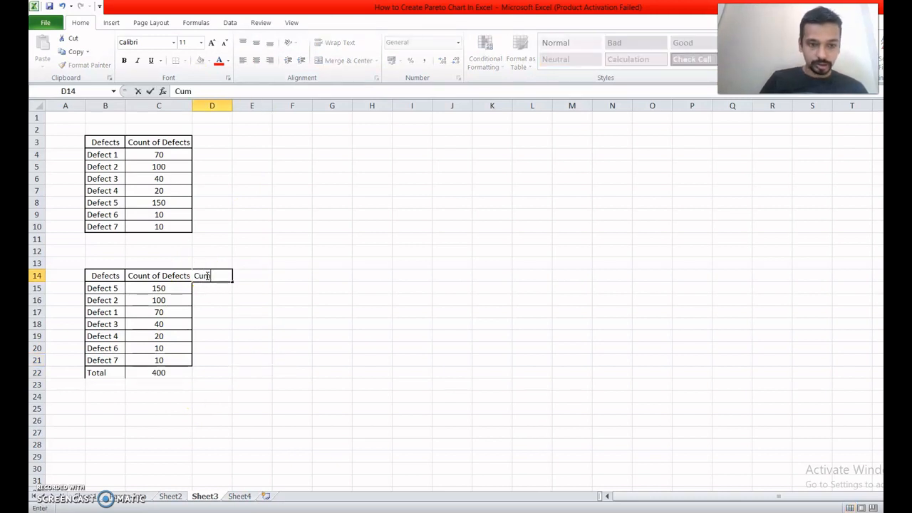
{"action": "key", "text": "Return"}
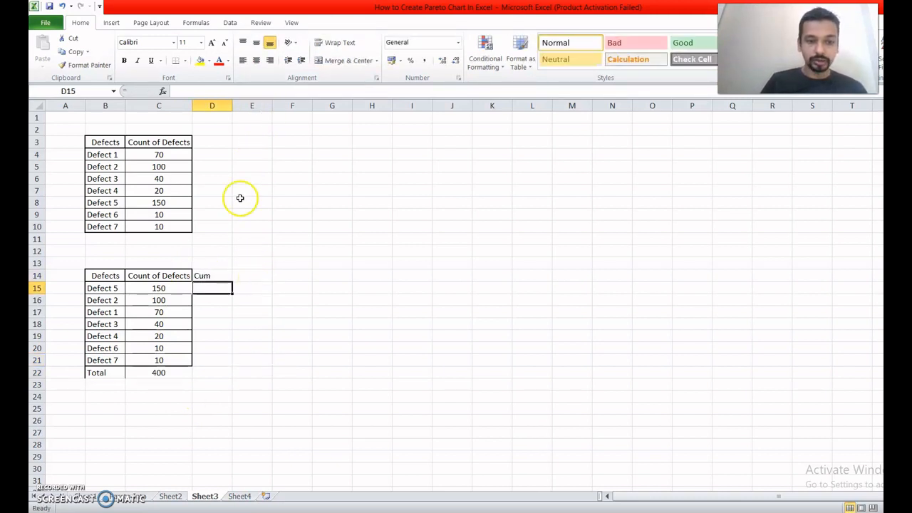
{"action": "type", "text": "="}
{"action": "left_click", "coordinate": [163, 288]}
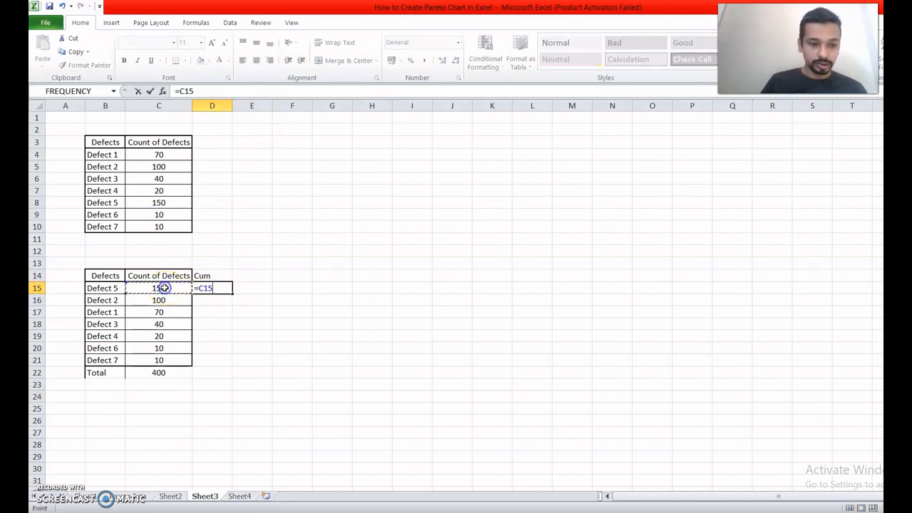
{"action": "key", "text": "Return"}
{"action": "left_click", "coordinate": [227, 287]}
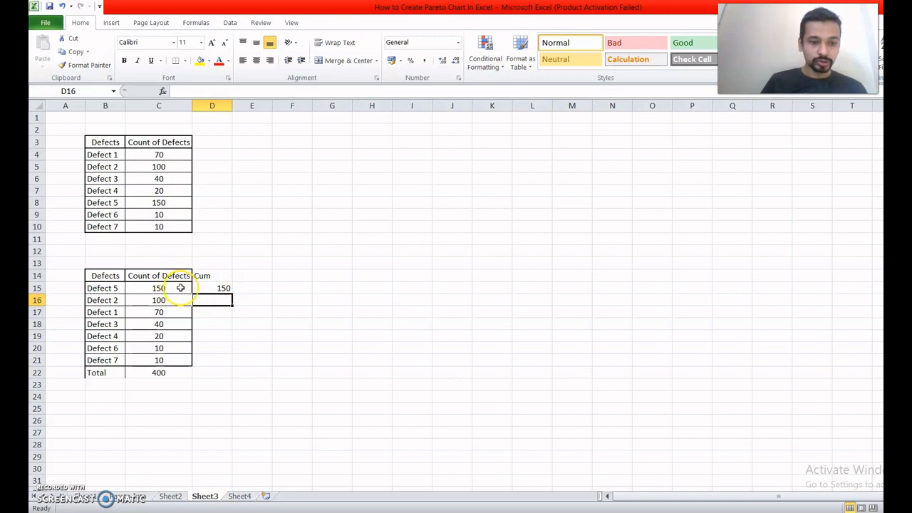
{"action": "left_click", "coordinate": [210, 287]}
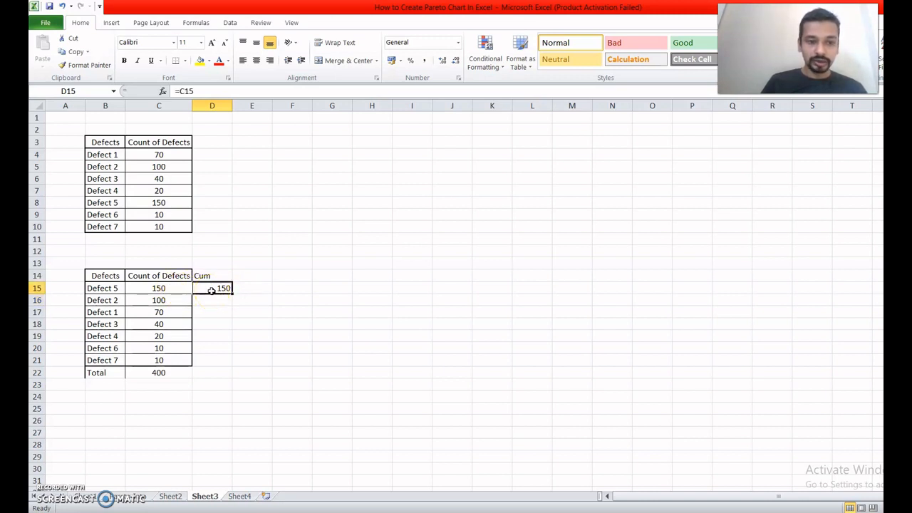
{"action": "left_click", "coordinate": [168, 289]}
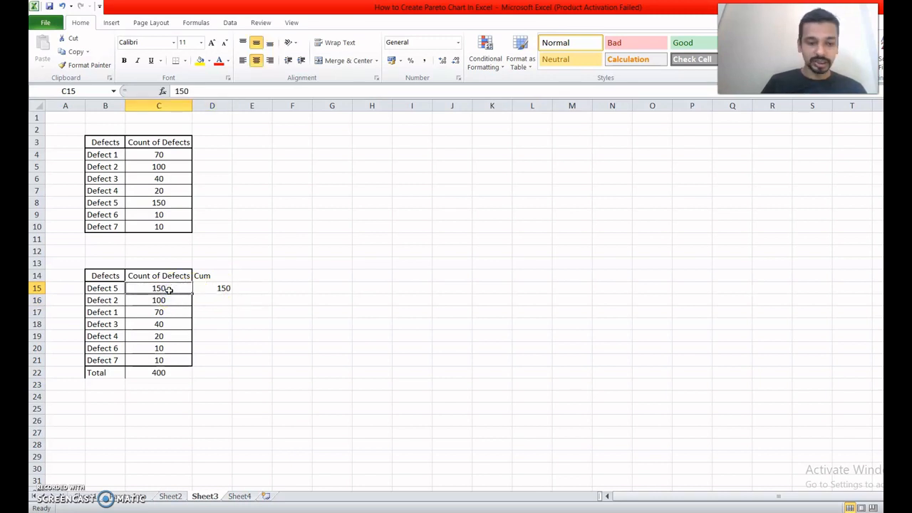
Step: Enter the cumulative count for Defect 2 in D16 with the formula =D15+C16
{"action": "left_click", "coordinate": [215, 302]}
{"action": "type", "text": "="}
{"action": "left_click", "coordinate": [214, 285]}
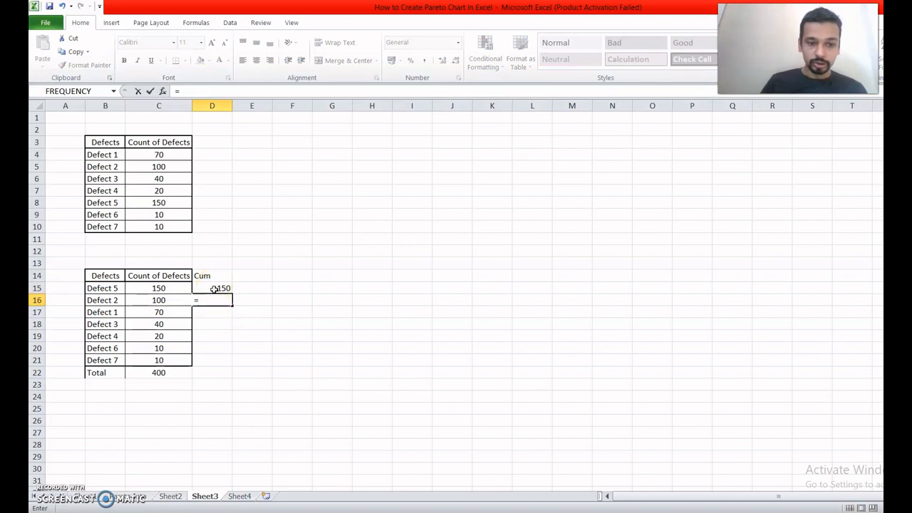
{"action": "left_click", "coordinate": [214, 288]}
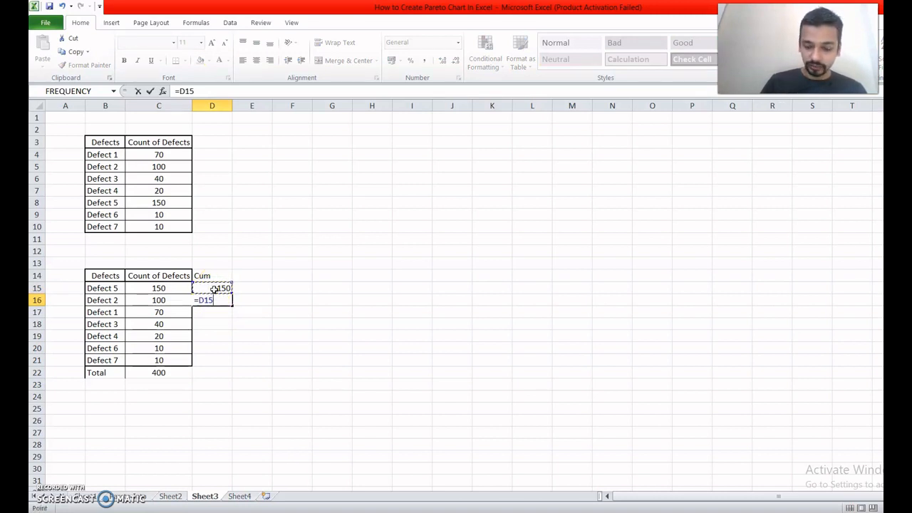
{"action": "type", "text": "+"}
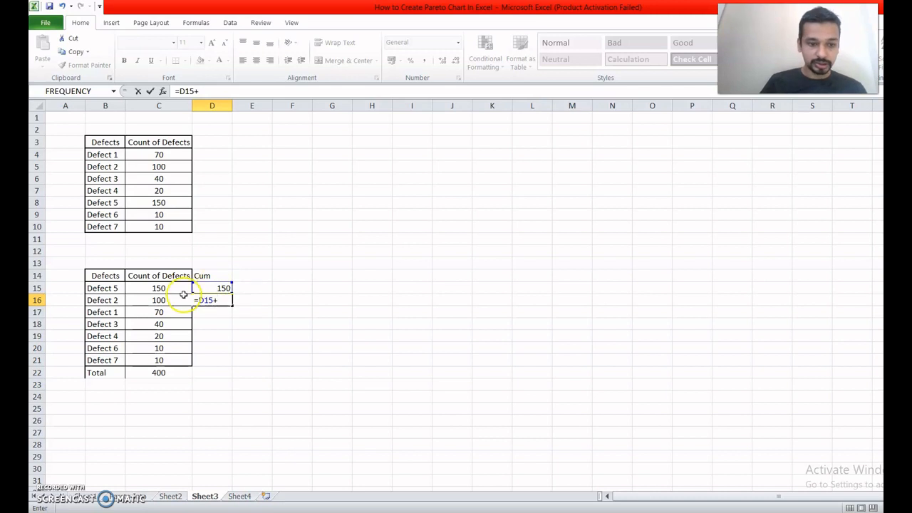
{"action": "left_click", "coordinate": [164, 300]}
{"action": "key", "text": "Return"}
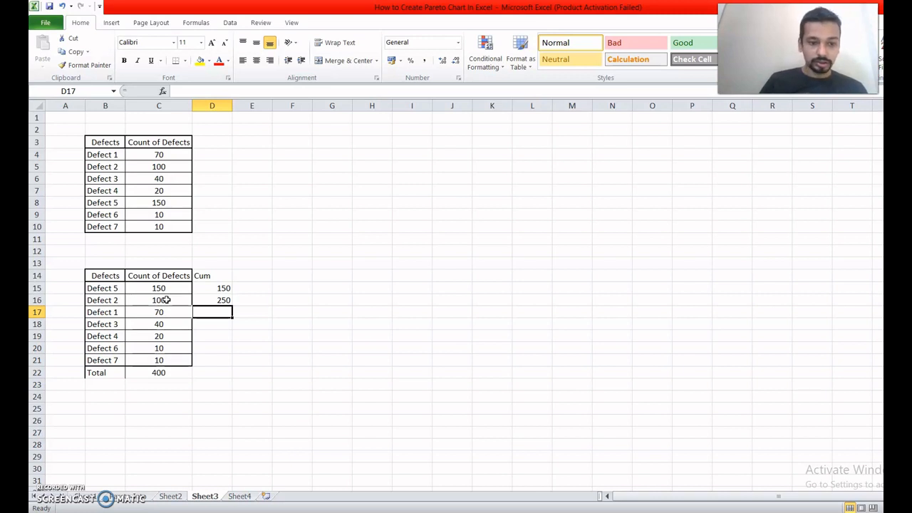
Step: Enter the cumulative count for Defect 1 in D17 with the formula =D16+C17
{"action": "type", "text": "="}
{"action": "left_click", "coordinate": [224, 299]}
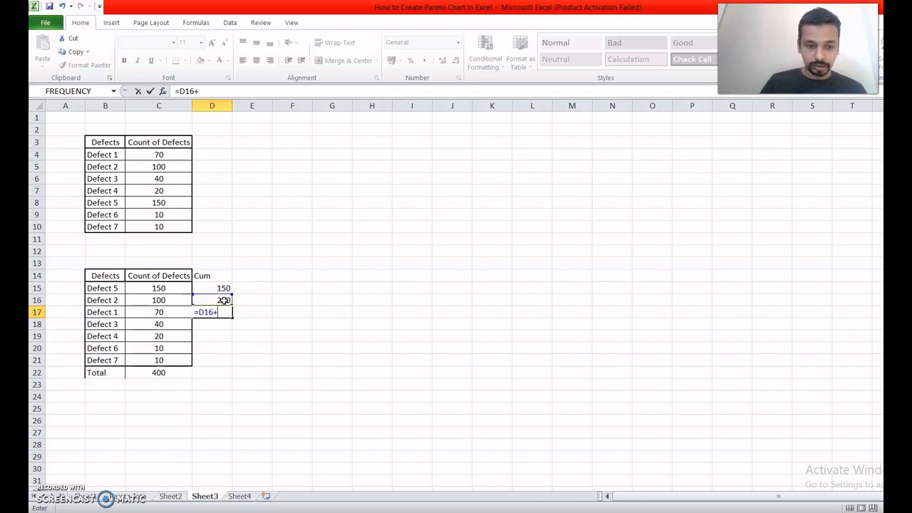
{"action": "left_click", "coordinate": [153, 312]}
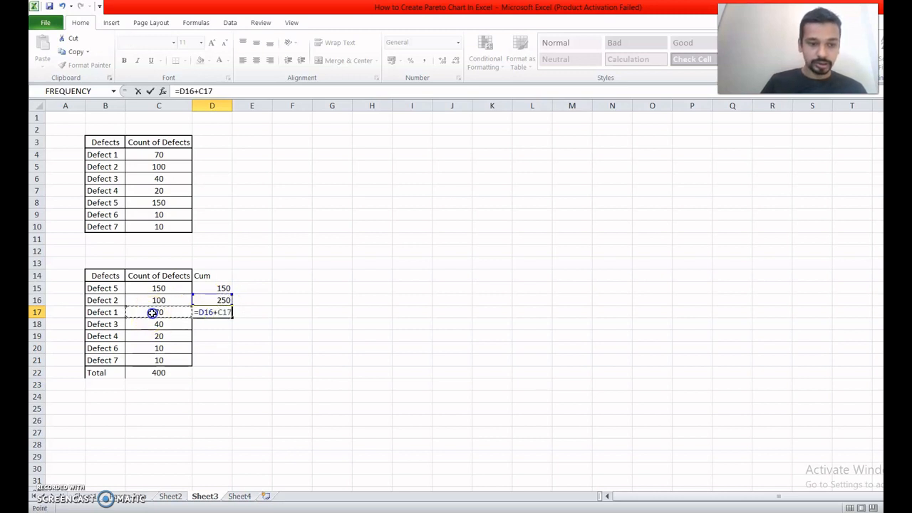
{"action": "key", "text": "Return"}
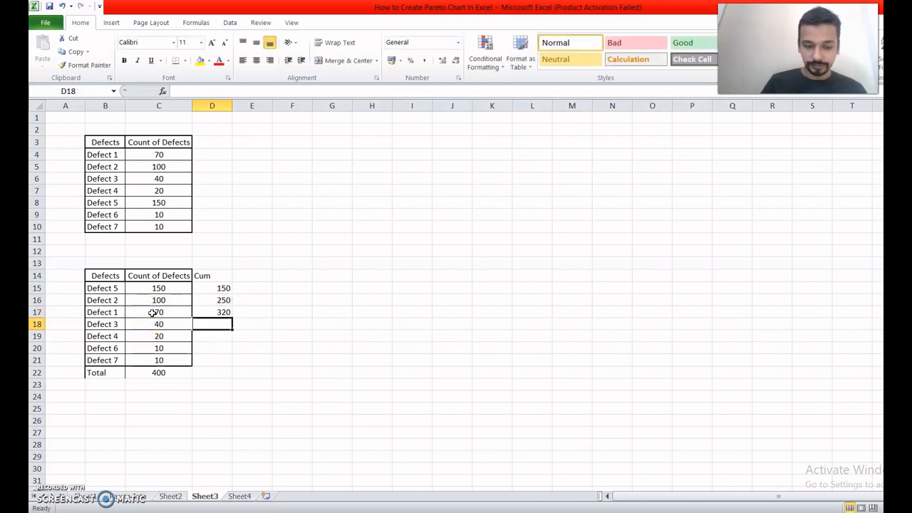
Step: Fill the cumulative formula from D17 down to D21 and compare the last value with the total in C22
{"action": "left_click", "coordinate": [224, 313]}
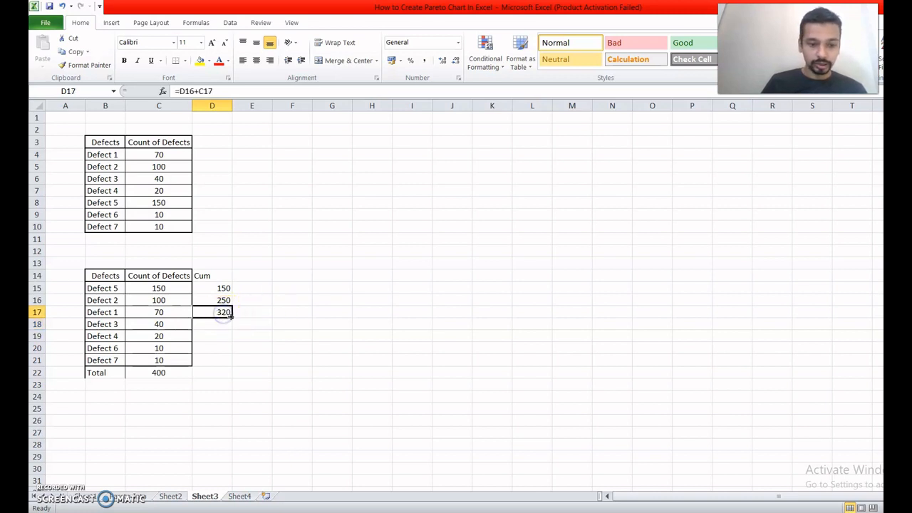
{"action": "left_click_drag", "start_coordinate": [230, 315], "coordinate": [232, 368]}
{"action": "left_click", "coordinate": [259, 336]}
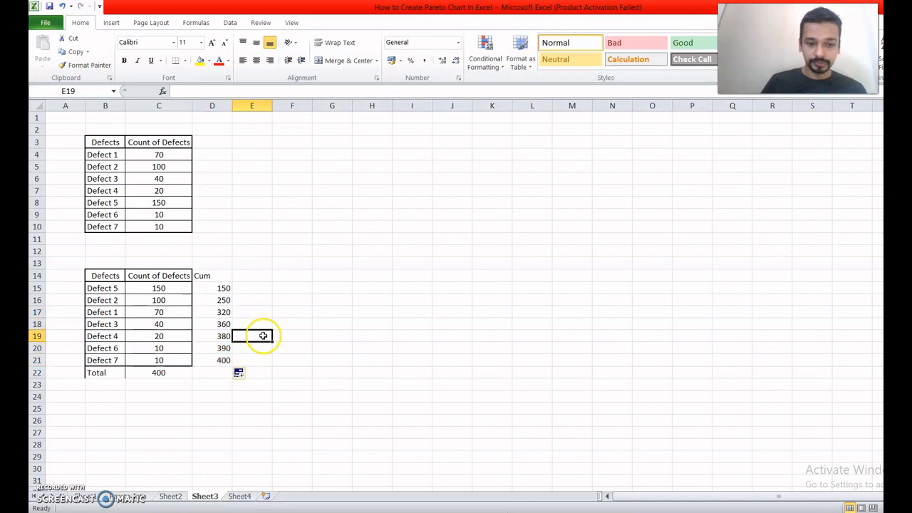
{"action": "left_click", "coordinate": [216, 359]}
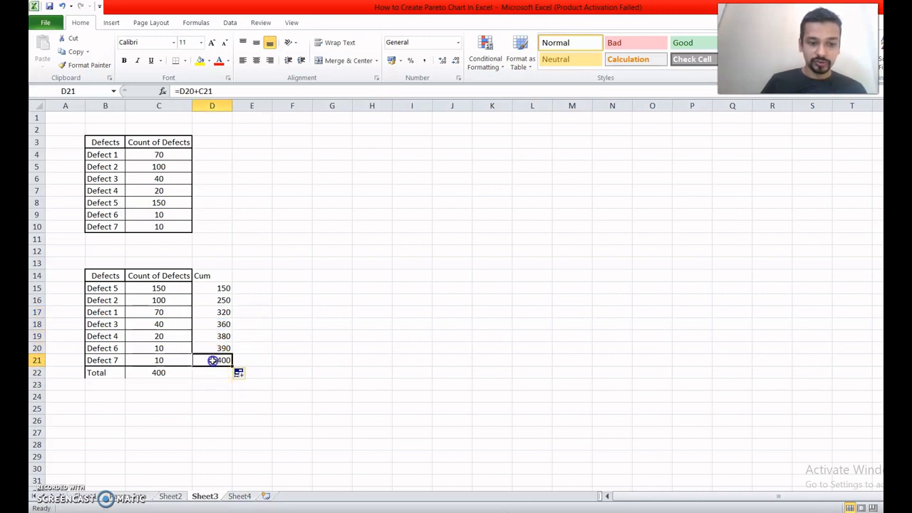
{"action": "left_click", "coordinate": [160, 375]}
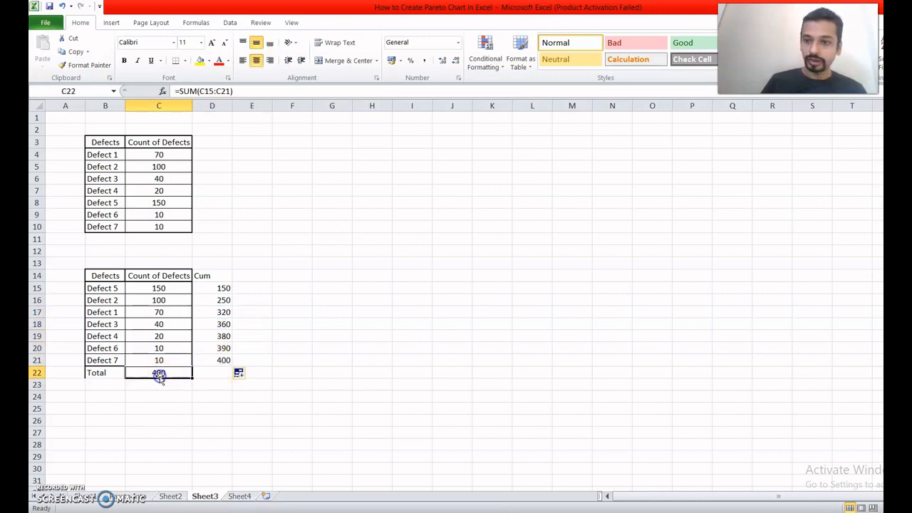
{"action": "left_click", "coordinate": [217, 360]}
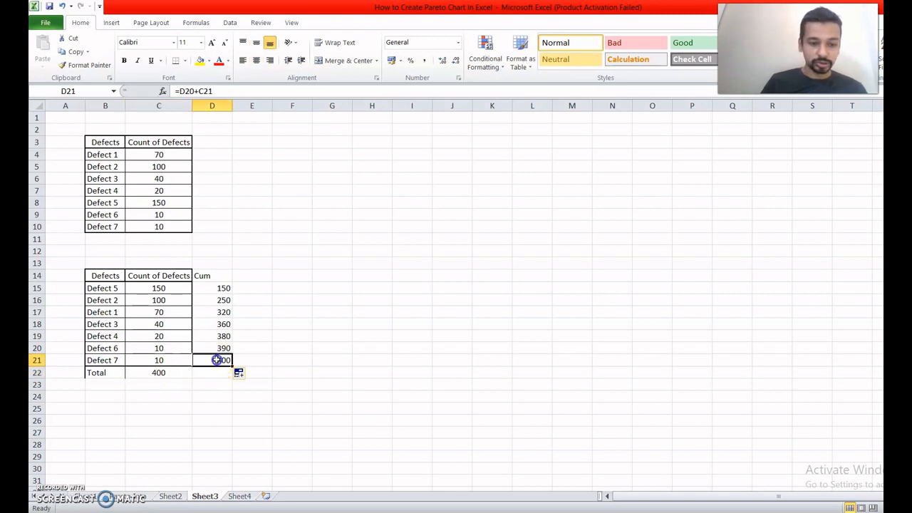
{"action": "left_click", "coordinate": [162, 380]}
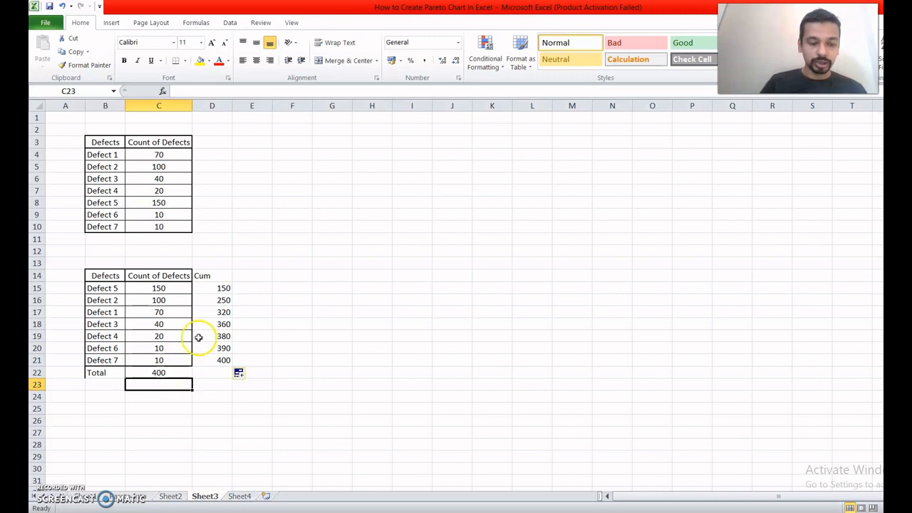
Step: Apply all borders to the Cum column D14:D21 and center its contents vertically and horizontally
{"action": "left_click_drag", "start_coordinate": [204, 274], "coordinate": [214, 359]}
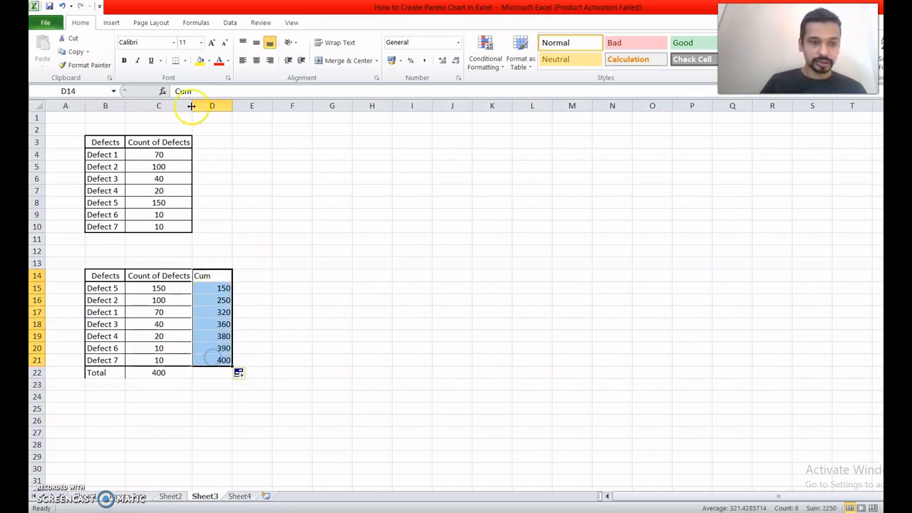
{"action": "left_click", "coordinate": [186, 61]}
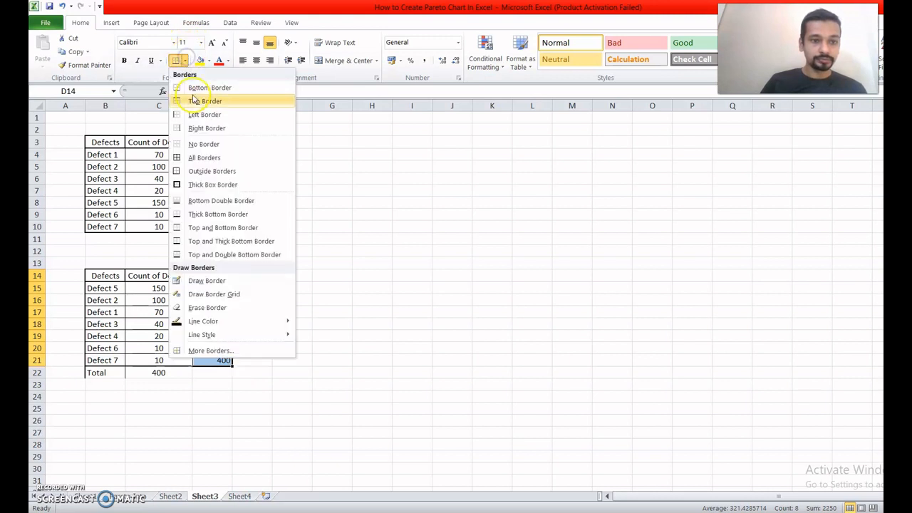
{"action": "left_click", "coordinate": [203, 157]}
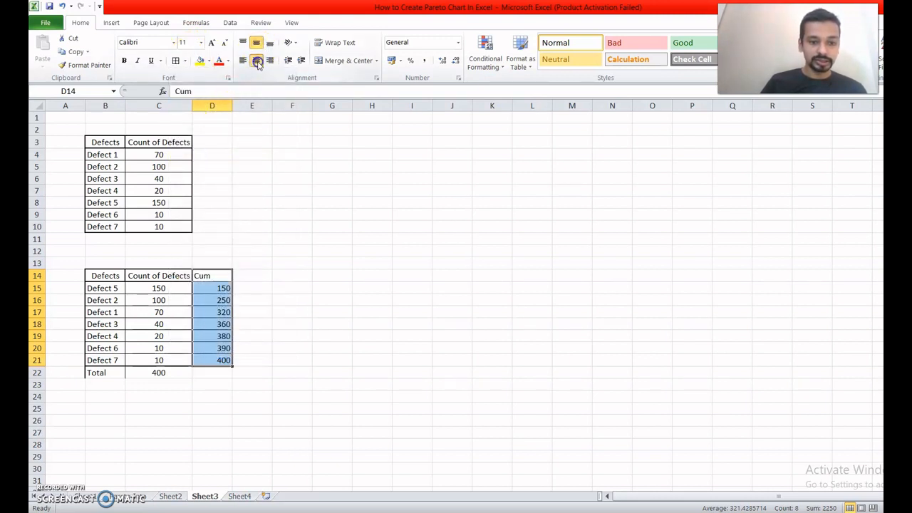
{"action": "left_click", "coordinate": [256, 60]}
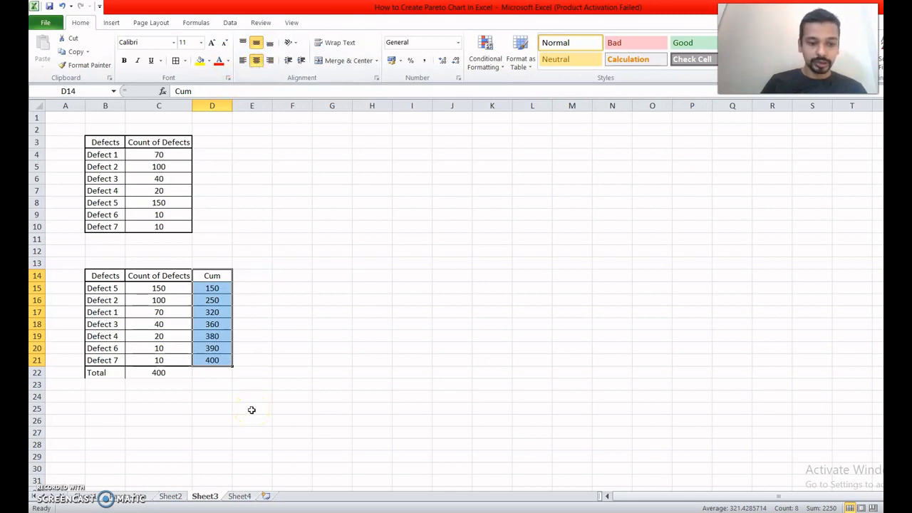
Step: Label cell E14 Cum % as the heading of the cumulative percentage column
{"action": "left_click", "coordinate": [252, 298]}
{"action": "left_click", "coordinate": [249, 278]}
{"action": "type", "text": "Cum"}
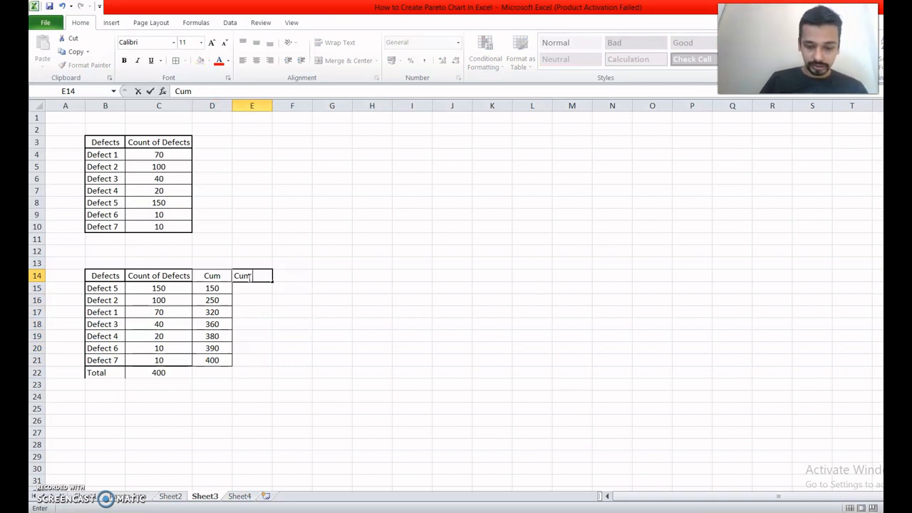
{"action": "left_click", "coordinate": [255, 275]}
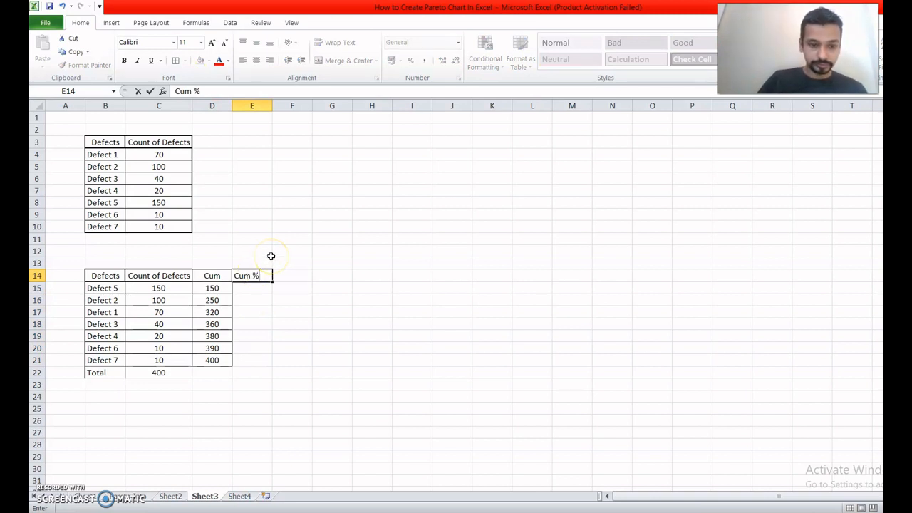
{"action": "key", "text": "Return"}
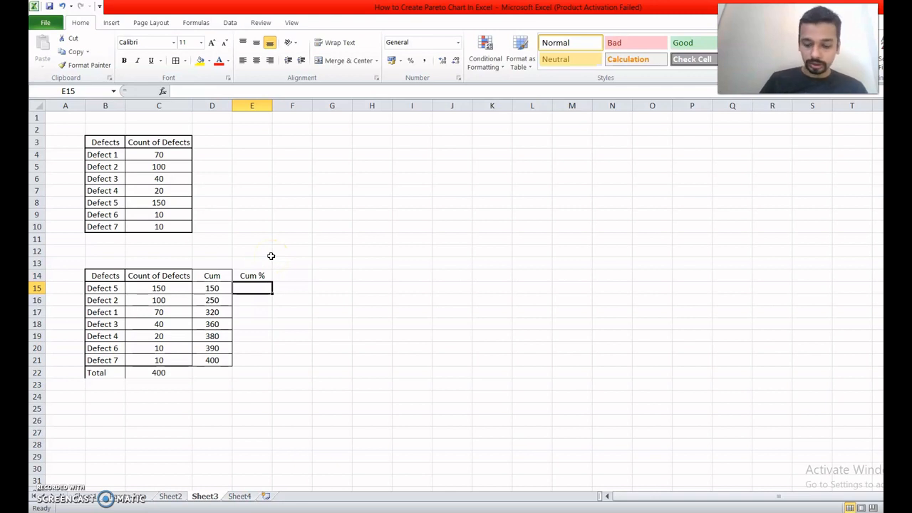
Step: Calculate the cumulative percentage for Defect 5 in E15 with the formula =D15/C22*100
{"action": "type", "text": "="}
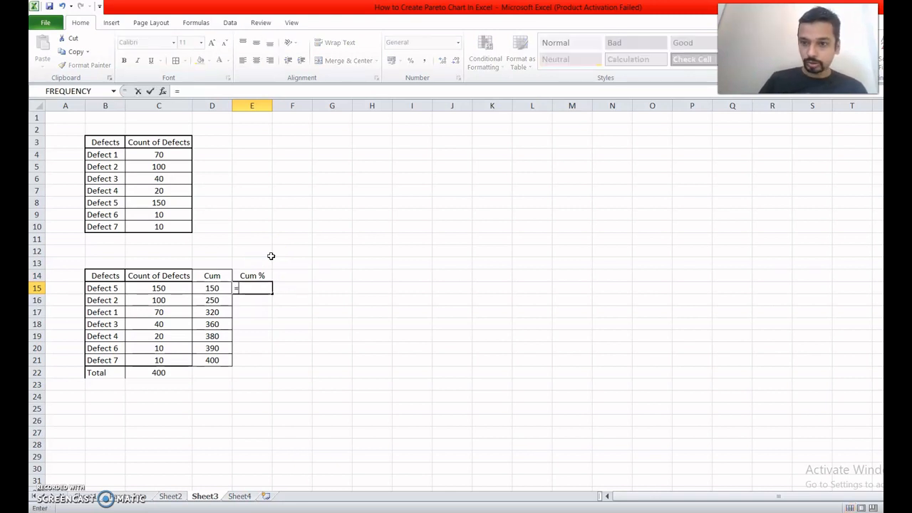
{"action": "left_click", "coordinate": [216, 287]}
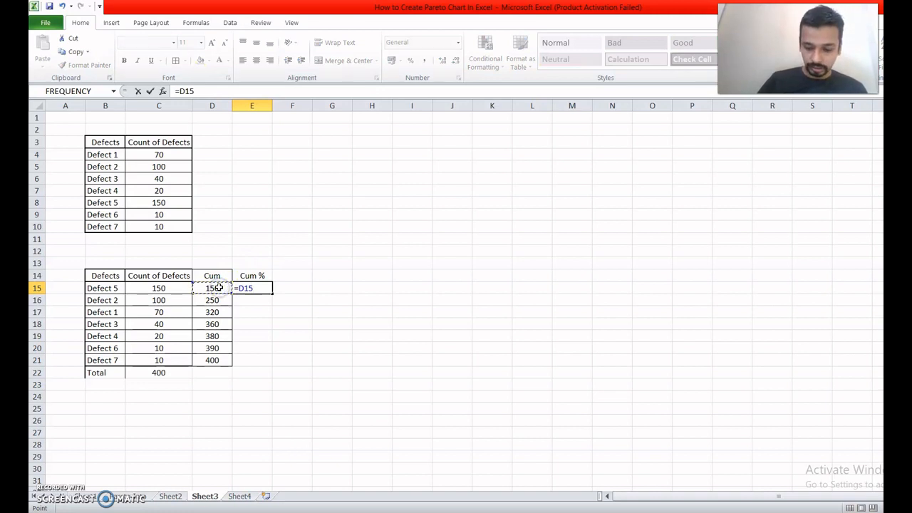
{"action": "type", "text": "/"}
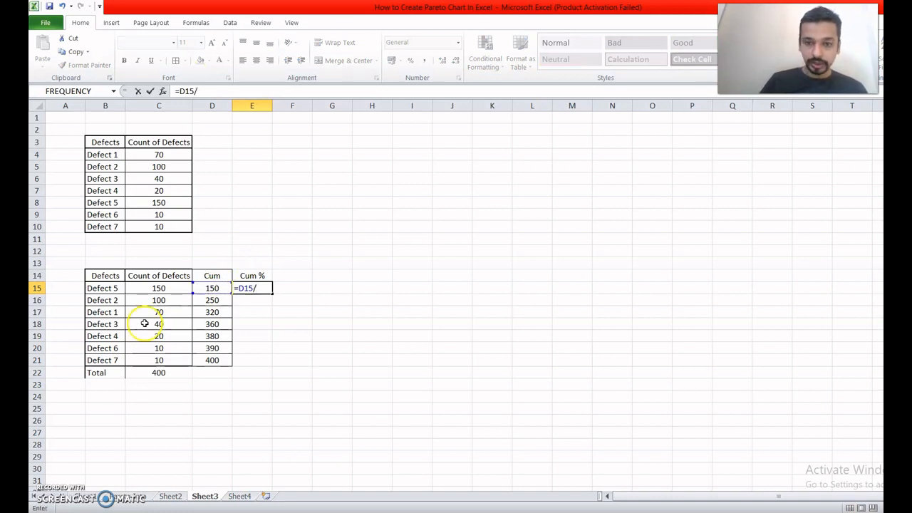
{"action": "left_click", "coordinate": [170, 371]}
{"action": "type", "text": "*10"}
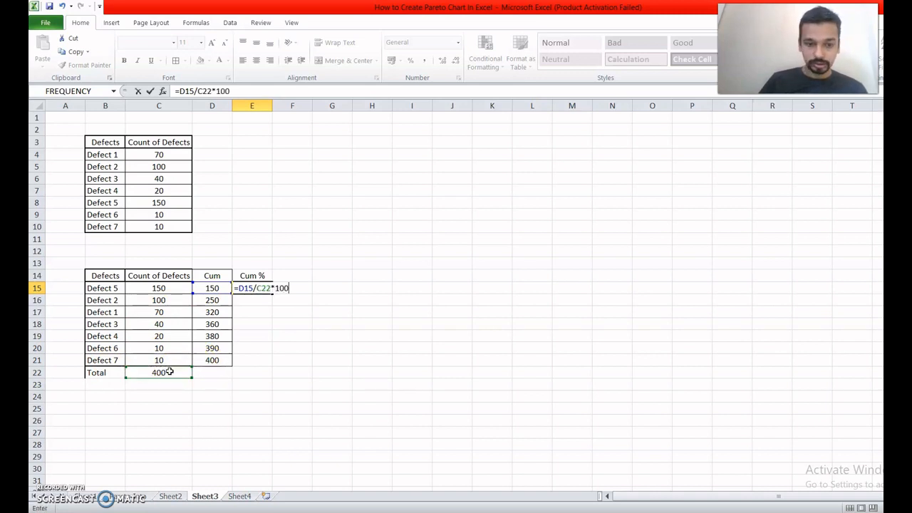
{"action": "type", "text": "0"}
{"action": "key", "text": "Return"}
{"action": "left_click", "coordinate": [262, 286]}
Step: Calculate the cumulative percentage for Defect 2 in E16 with the formula =D16/C22*100
{"action": "left_click", "coordinate": [260, 298]}
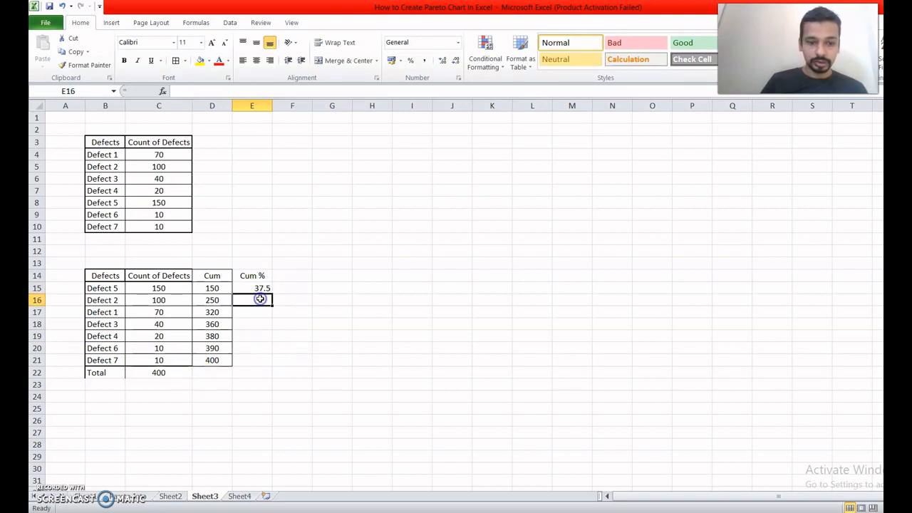
{"action": "type", "text": "="}
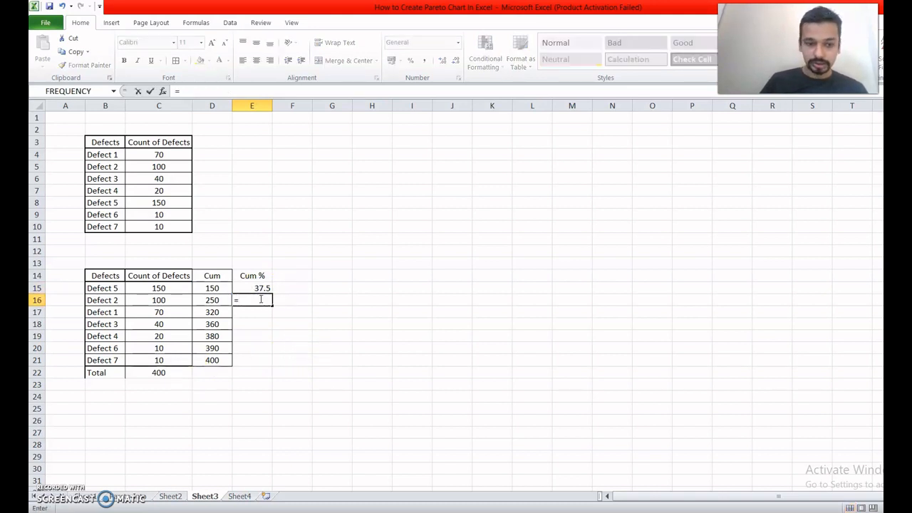
{"action": "left_click", "coordinate": [212, 300]}
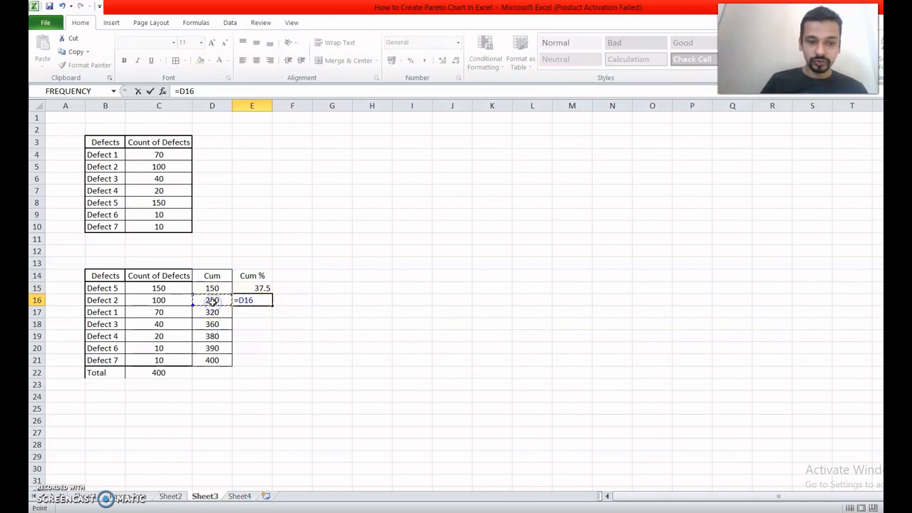
{"action": "type", "text": "/"}
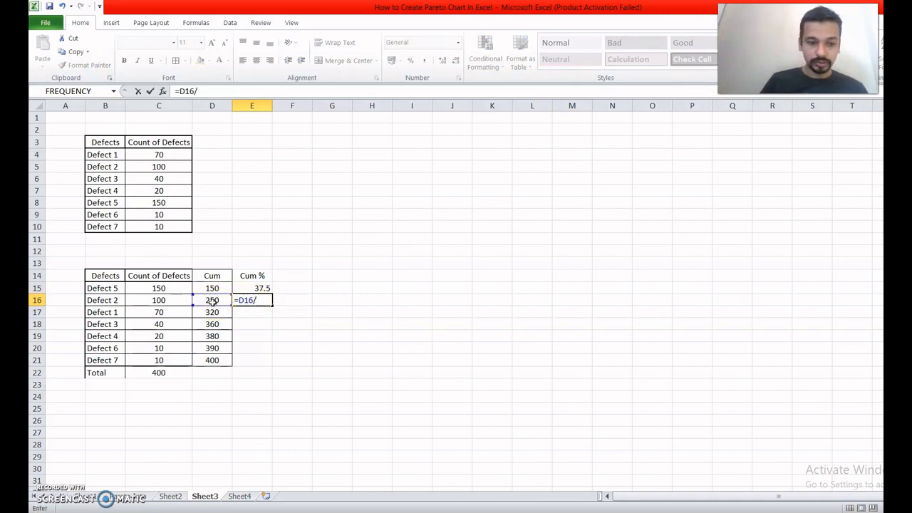
{"action": "left_click", "coordinate": [165, 372]}
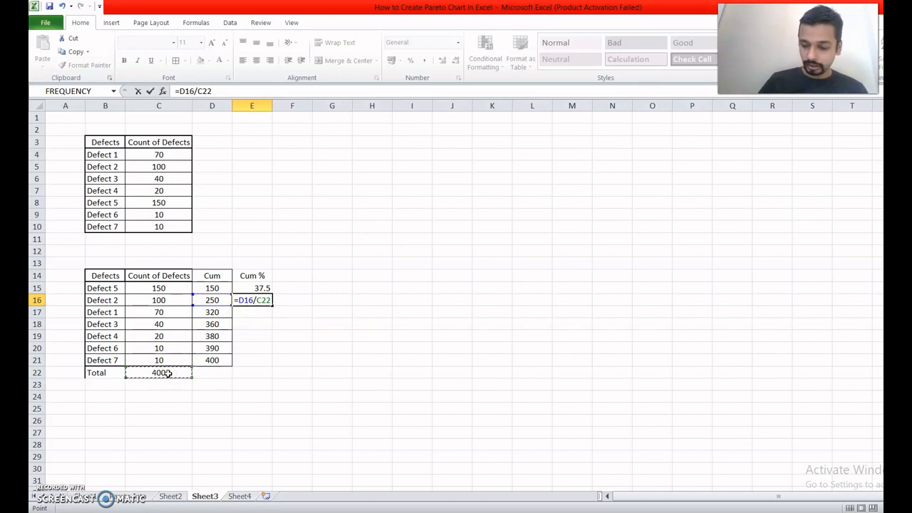
{"action": "type", "text": "*"}
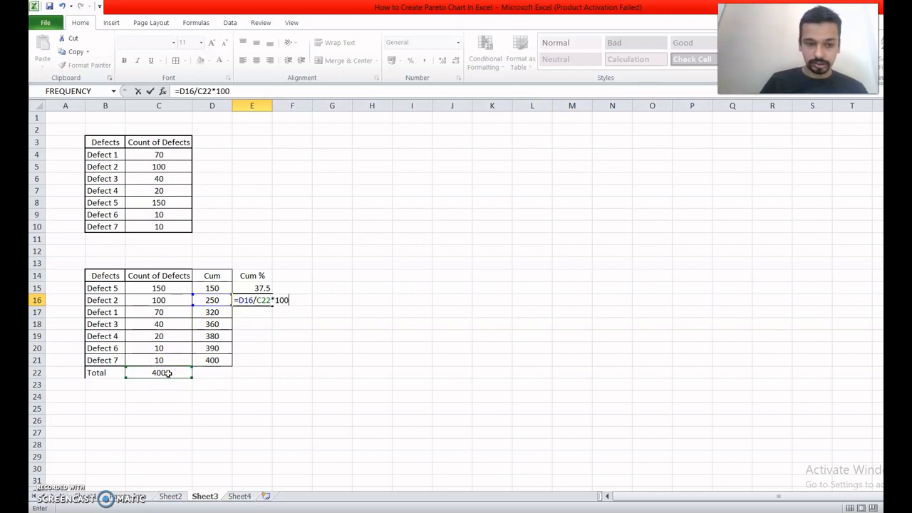
{"action": "type", "text": "100"}
{"action": "key", "text": "Return"}
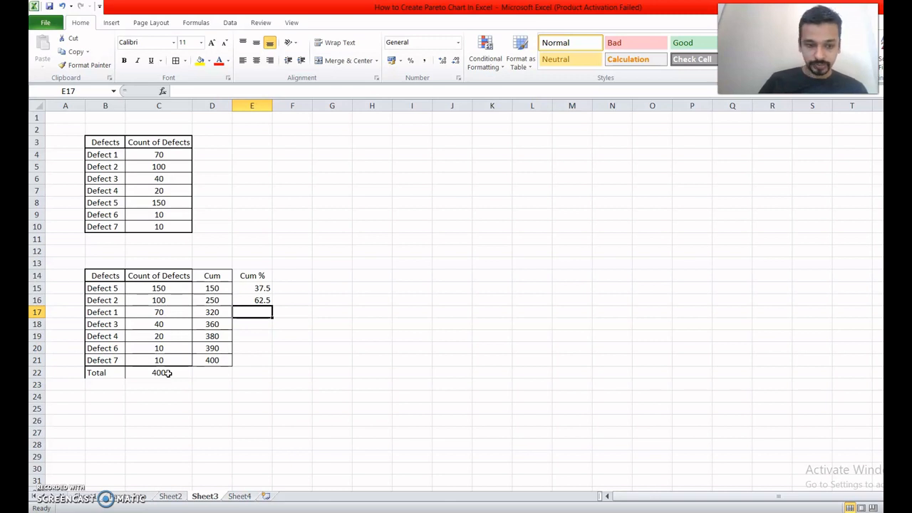
Step: Calculate the cumulative percentage for Defect 1 in E17 with the formula =D17/C22*100
{"action": "type", "text": "="}
{"action": "left_click", "coordinate": [218, 312]}
{"action": "type", "text": "/"}
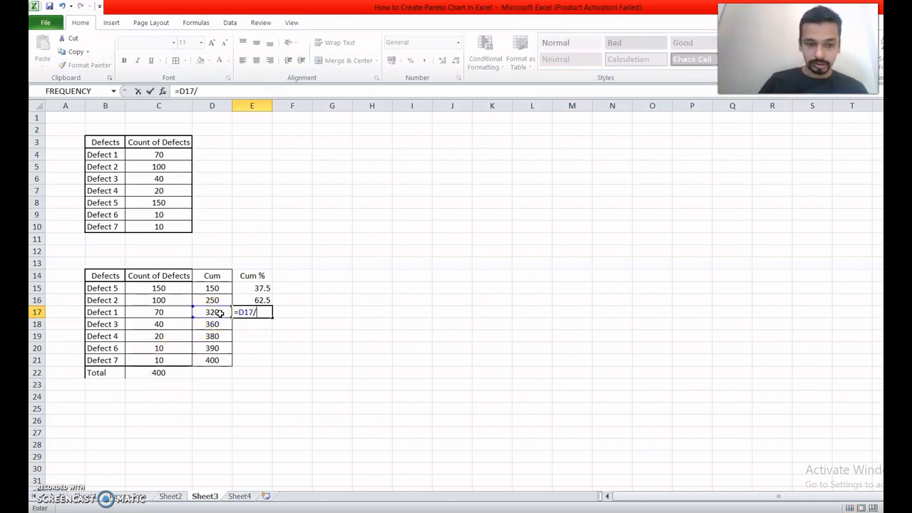
{"action": "left_click", "coordinate": [161, 373]}
{"action": "type", "text": "*"}
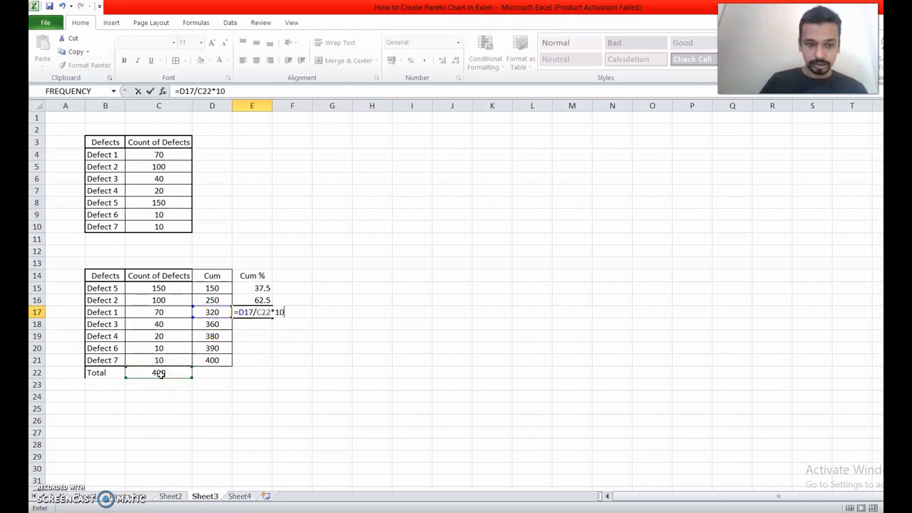
{"action": "key", "text": "Return"}
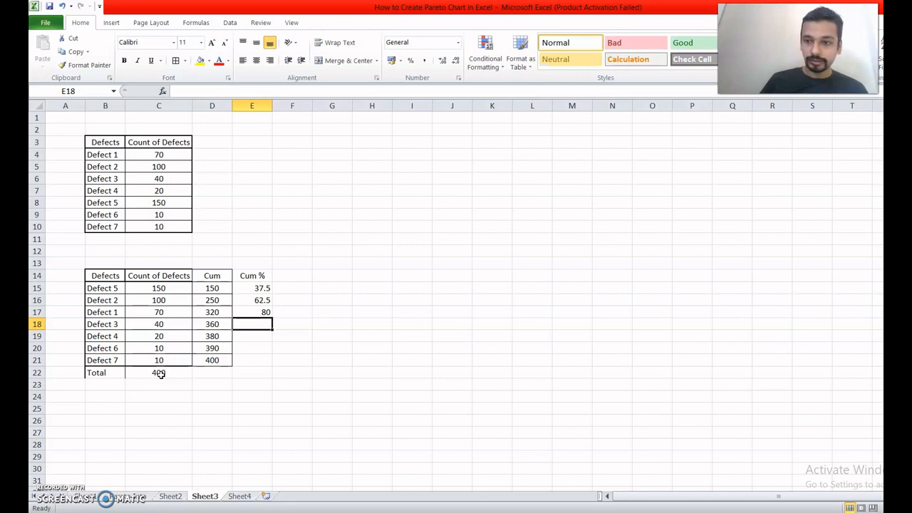
Step: Calculate the cumulative percentage for Defect 3 in E18 with the formula =D18/C22*100
{"action": "left_click", "coordinate": [262, 324]}
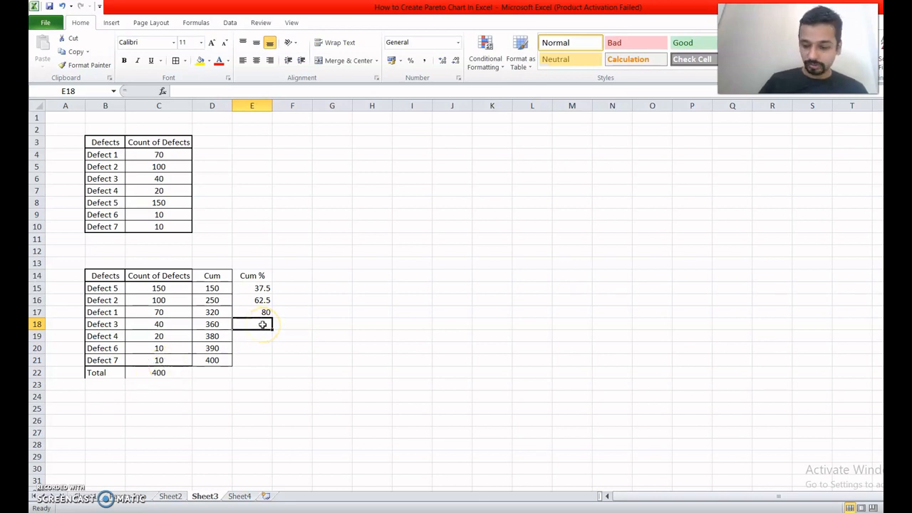
{"action": "type", "text": "="}
{"action": "left_click", "coordinate": [212, 324]}
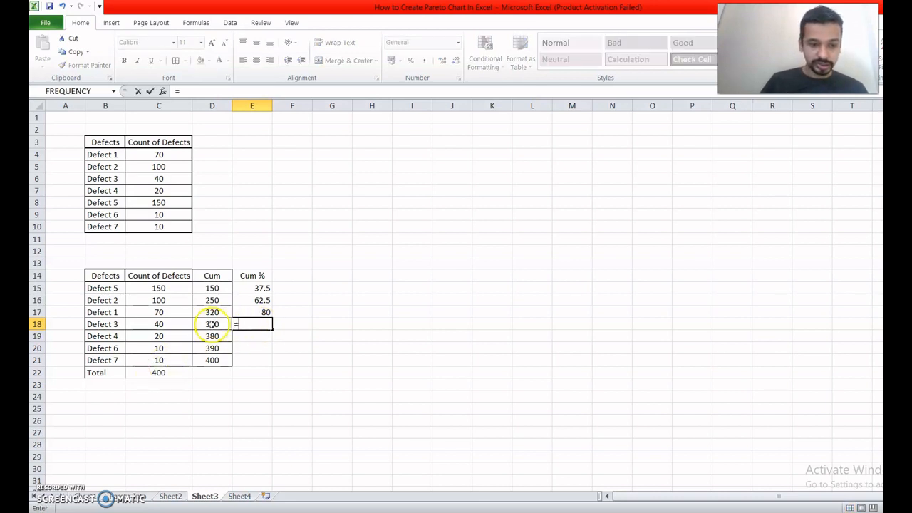
{"action": "type", "text": "/"}
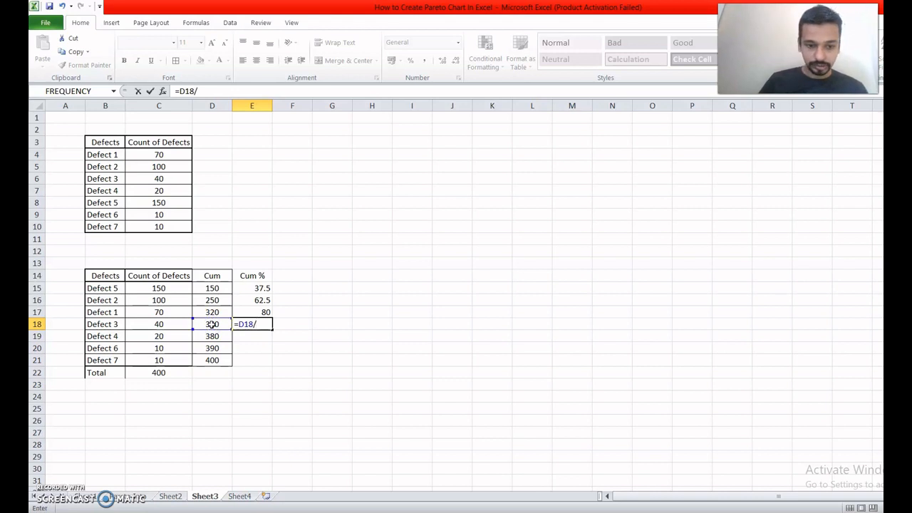
{"action": "left_click", "coordinate": [151, 372]}
{"action": "type", "text": "*"}
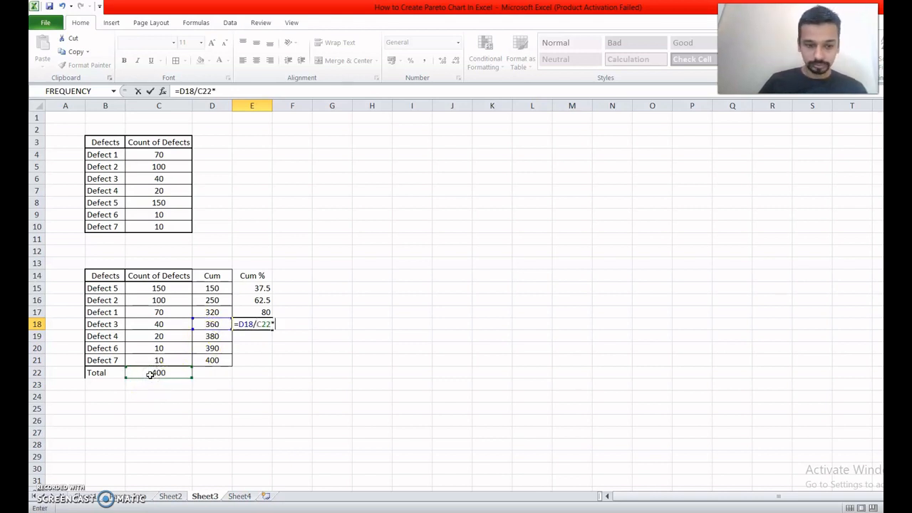
{"action": "type", "text": "100"}
{"action": "key", "text": "Return"}
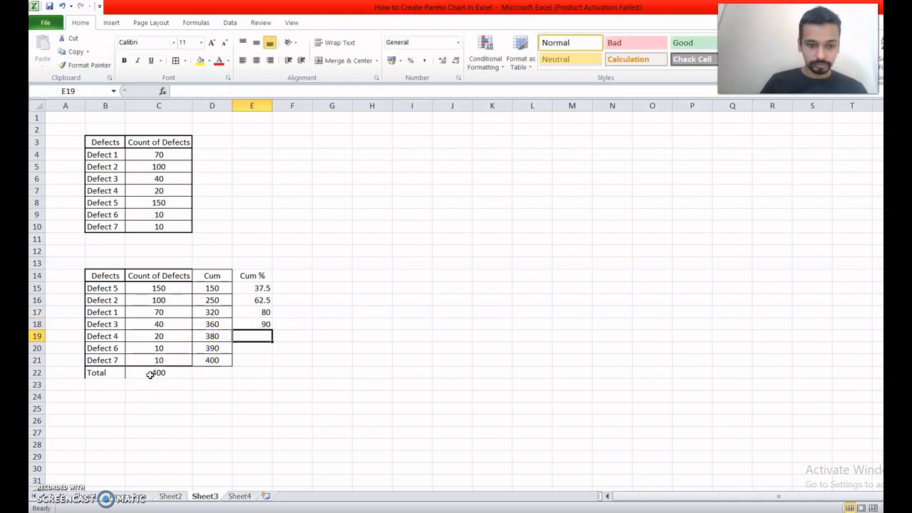
Step: Calculate the cumulative percentage for Defect 4 in E19 with the formula =D19/C22*100
{"action": "type", "text": "="}
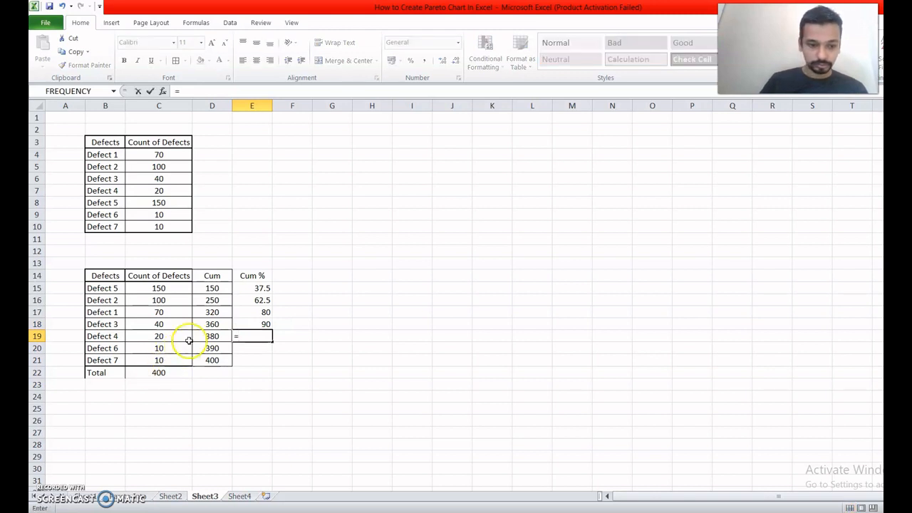
{"action": "left_click", "coordinate": [212, 335]}
{"action": "type", "text": "/"}
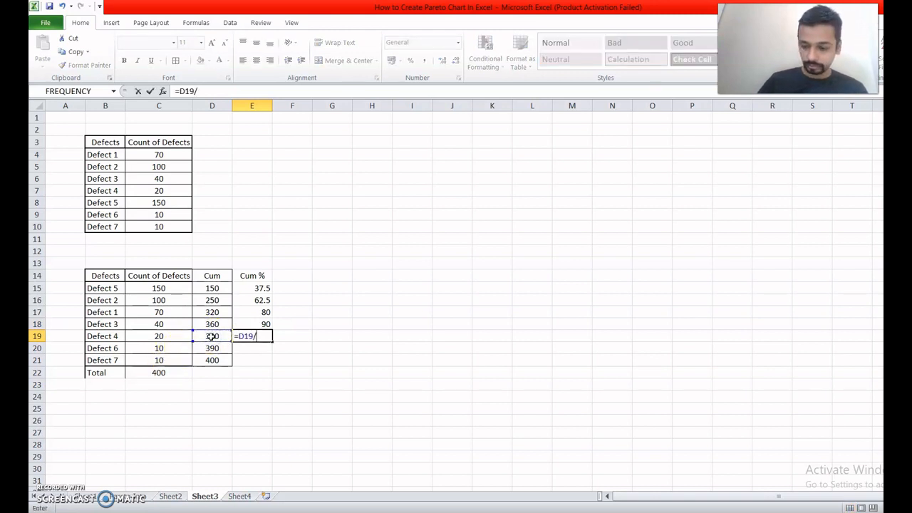
{"action": "left_click", "coordinate": [158, 372]}
{"action": "type", "text": "*100"}
{"action": "key", "text": "Return"}
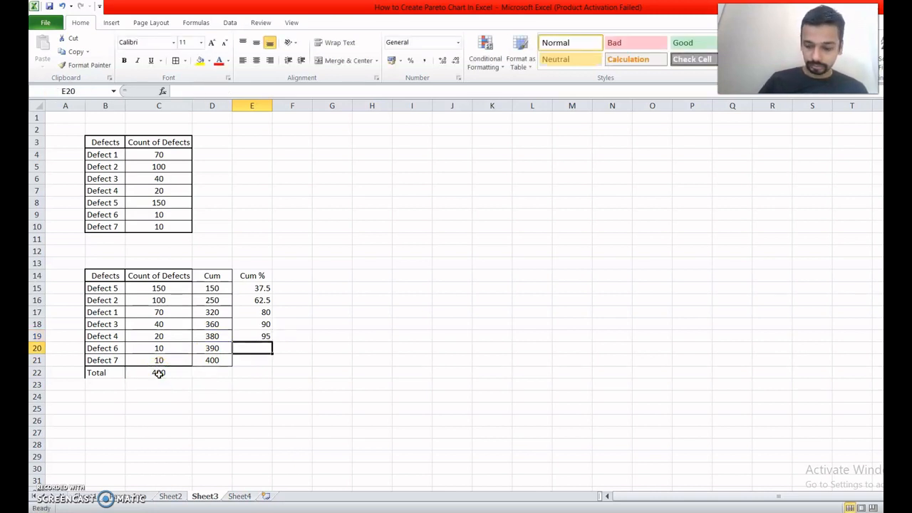
Step: Calculate the cumulative percentage for Defect 6 in E20 with the formula =D20/C22*100
{"action": "type", "text": "="}
{"action": "left_click", "coordinate": [216, 348]}
{"action": "type", "text": "/"}
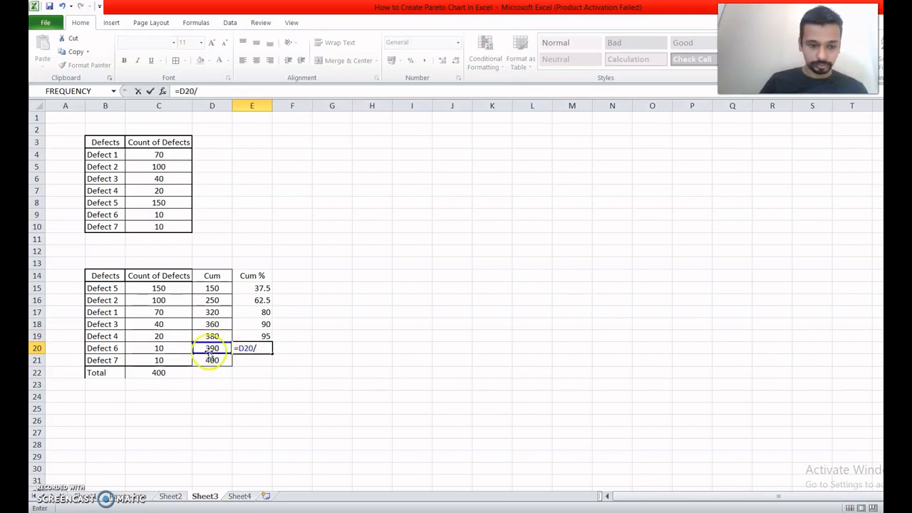
{"action": "left_click", "coordinate": [158, 372]}
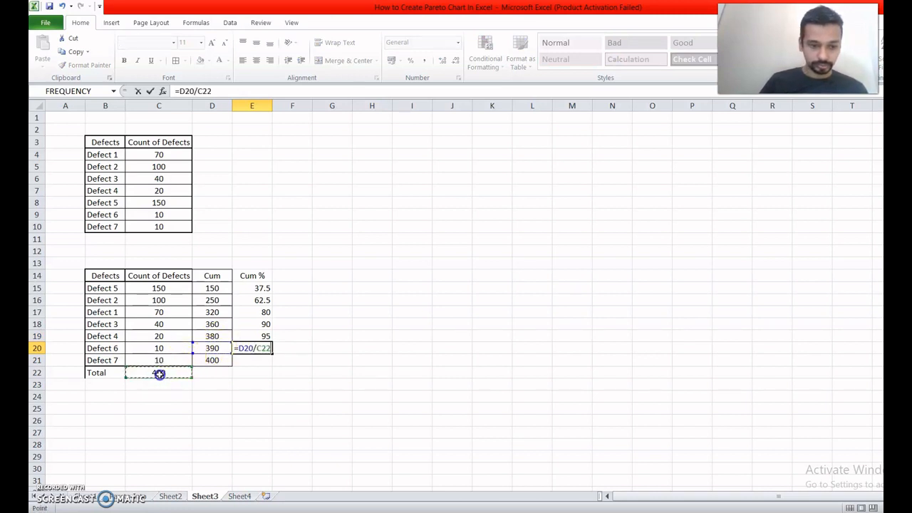
{"action": "type", "text": "*"}
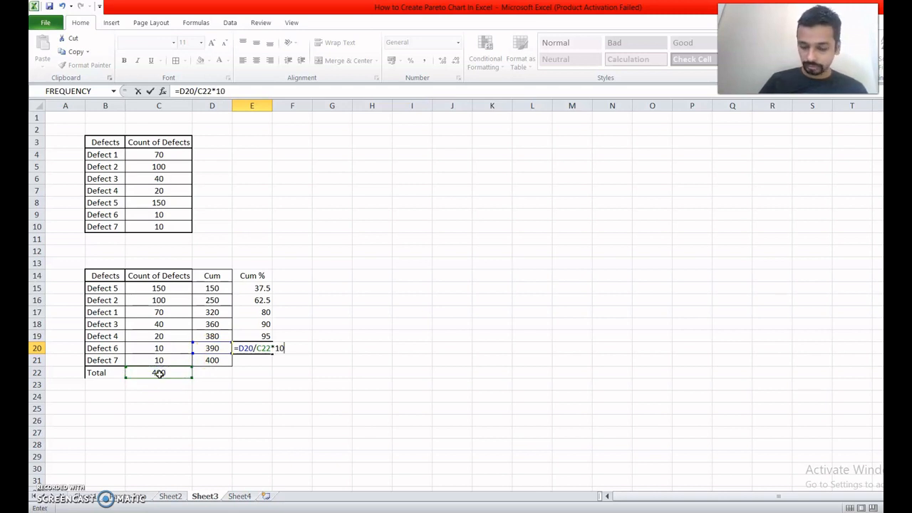
{"action": "key", "text": "Return"}
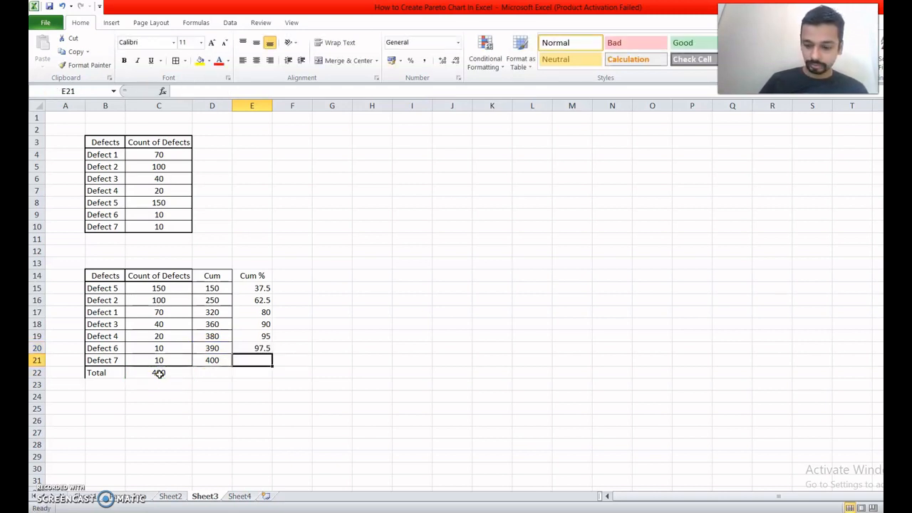
Step: Calculate the cumulative percentage for Defect 7 in E21 with the formula =D21/C22*100
{"action": "type", "text": "="}
{"action": "left_click", "coordinate": [212, 360]}
{"action": "type", "text": "/"}
{"action": "left_click", "coordinate": [171, 371]}
{"action": "type", "text": "*10"}
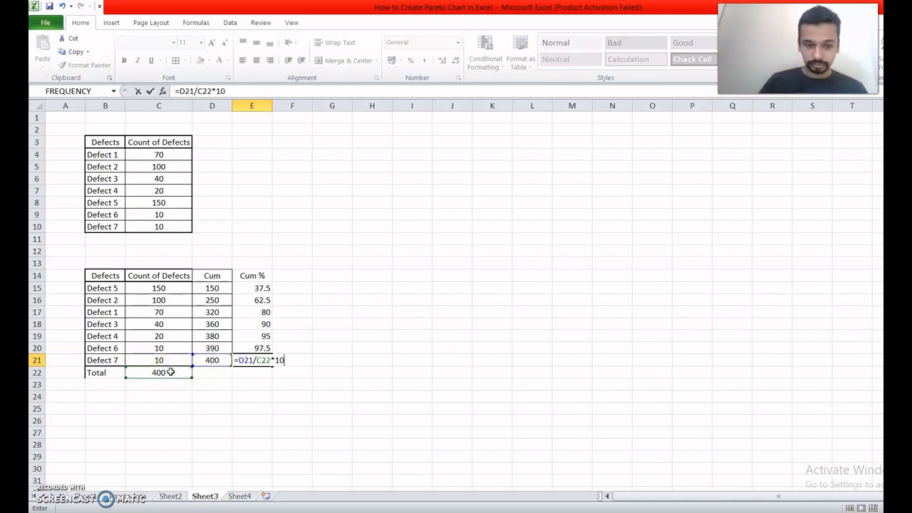
{"action": "type", "text": "0"}
{"action": "key", "text": "Return"}
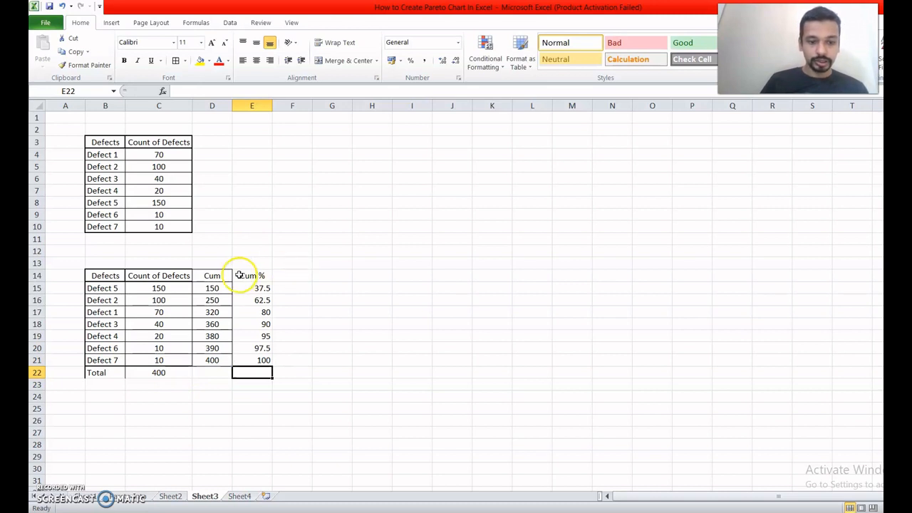
Step: Apply all borders to the Cum % column E14:E21 and center its contents vertically and horizontally
{"action": "left_click_drag", "start_coordinate": [240, 275], "coordinate": [240, 360]}
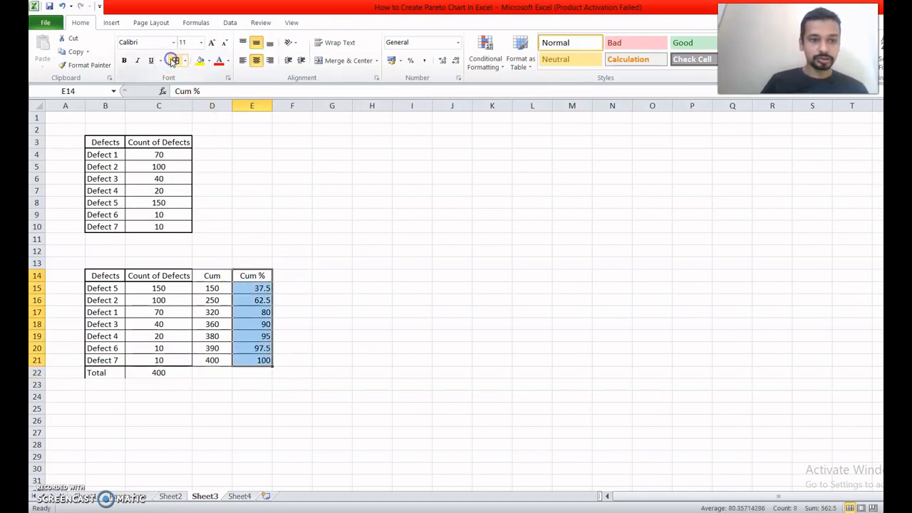
{"action": "left_click", "coordinate": [268, 44]}
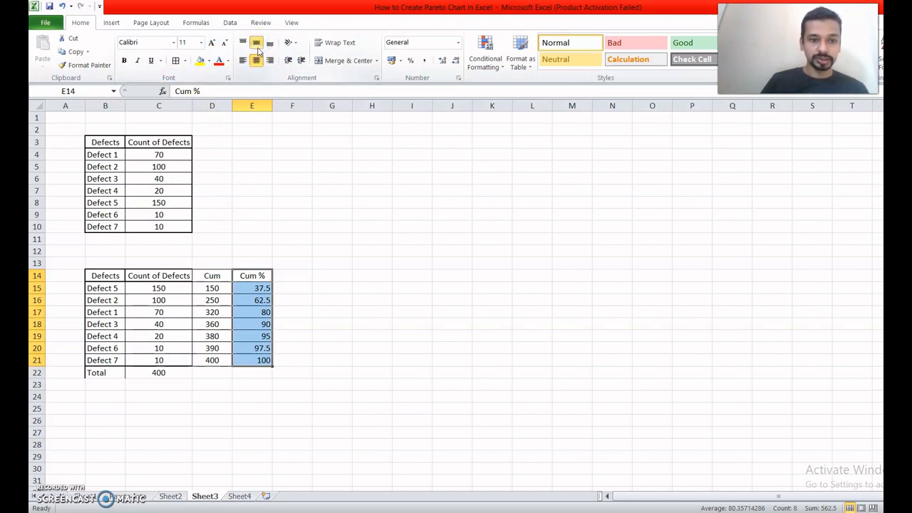
{"action": "left_click", "coordinate": [256, 60]}
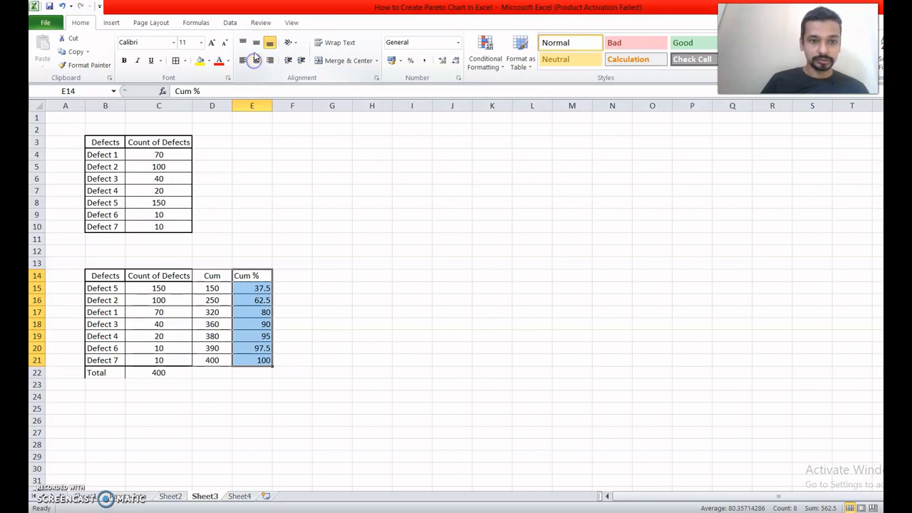
{"action": "left_click", "coordinate": [256, 43]}
{"action": "left_click", "coordinate": [255, 60]}
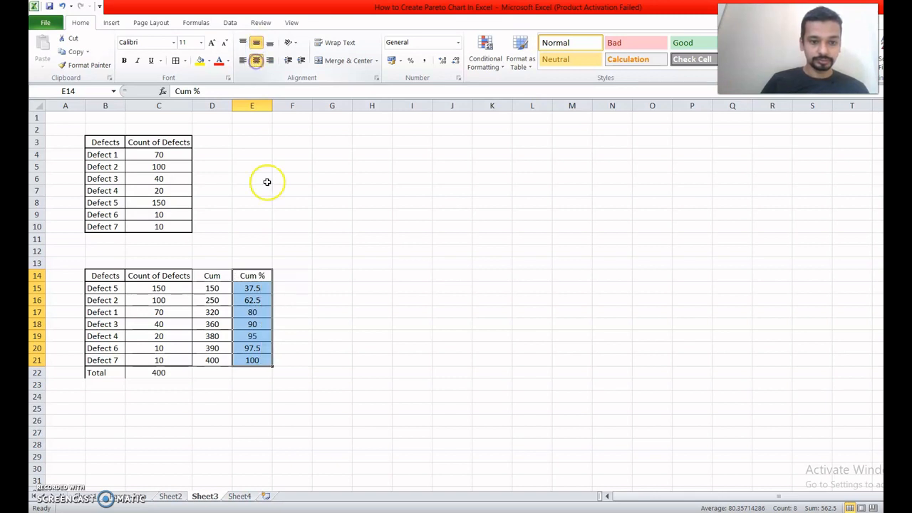
{"action": "left_click", "coordinate": [328, 382]}
Step: Apply uniform all borders to the sorted defect table B14:E21 and to the Total row B22:C22
{"action": "left_click_drag", "start_coordinate": [102, 275], "coordinate": [245, 361]}
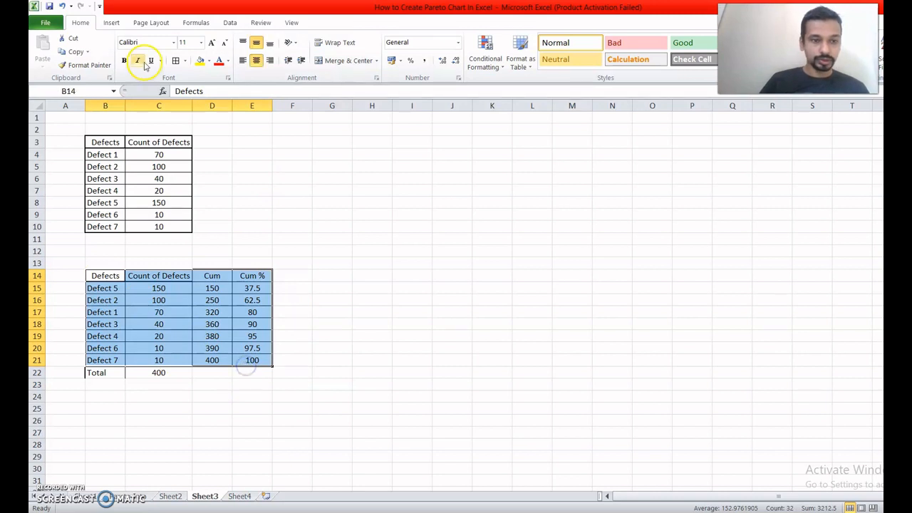
{"action": "left_click", "coordinate": [177, 60]}
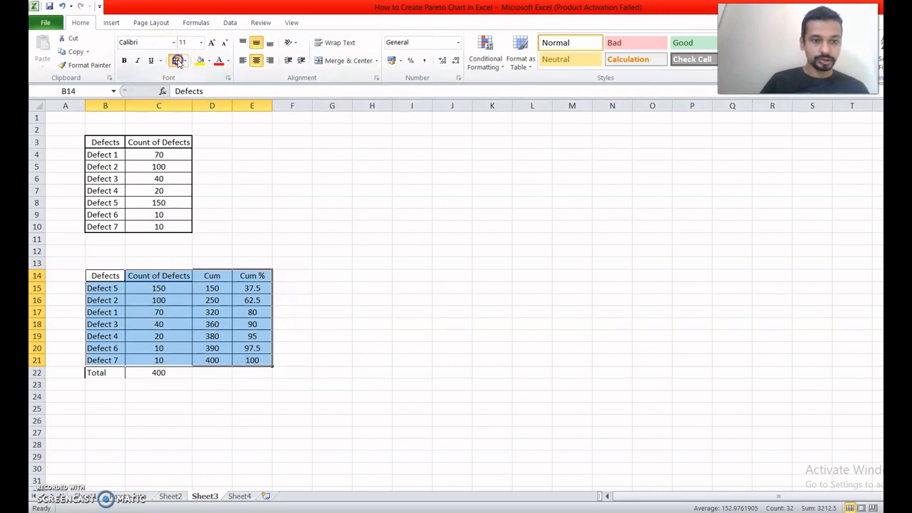
{"action": "left_click", "coordinate": [345, 299]}
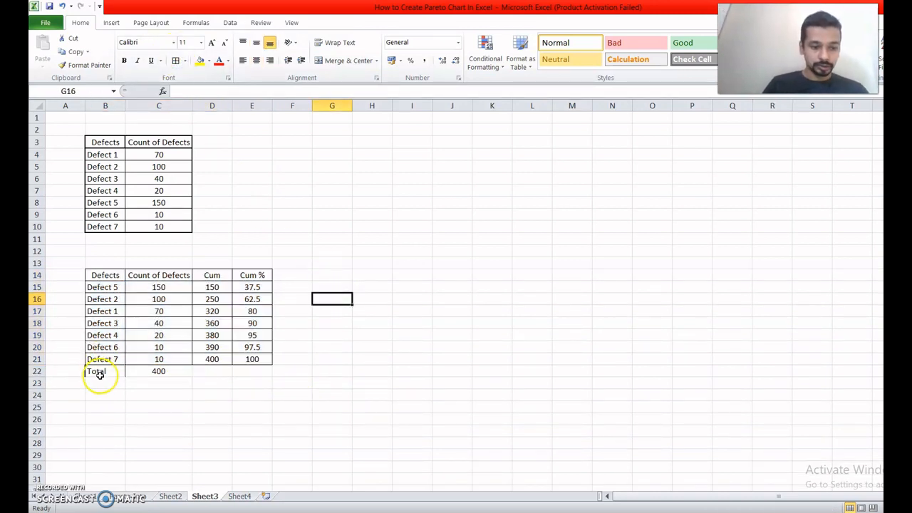
{"action": "left_click_drag", "start_coordinate": [98, 374], "coordinate": [149, 371]}
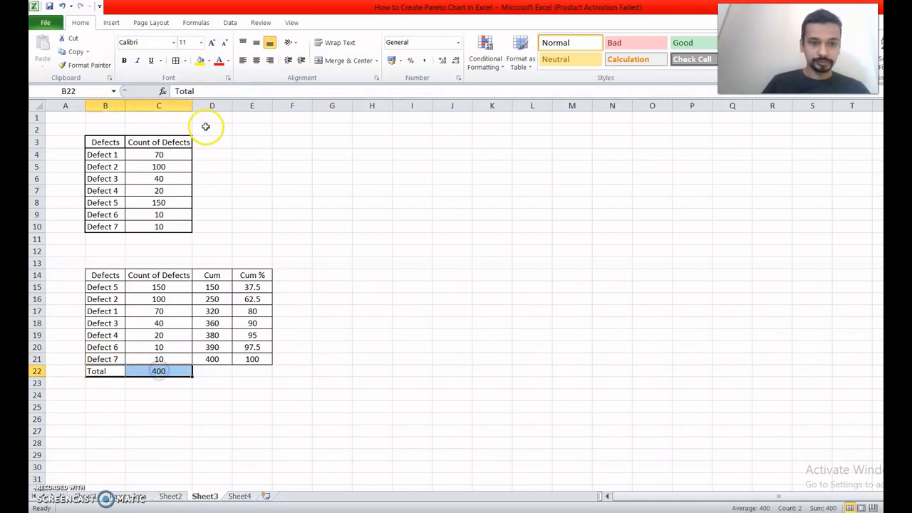
{"action": "left_click", "coordinate": [175, 60]}
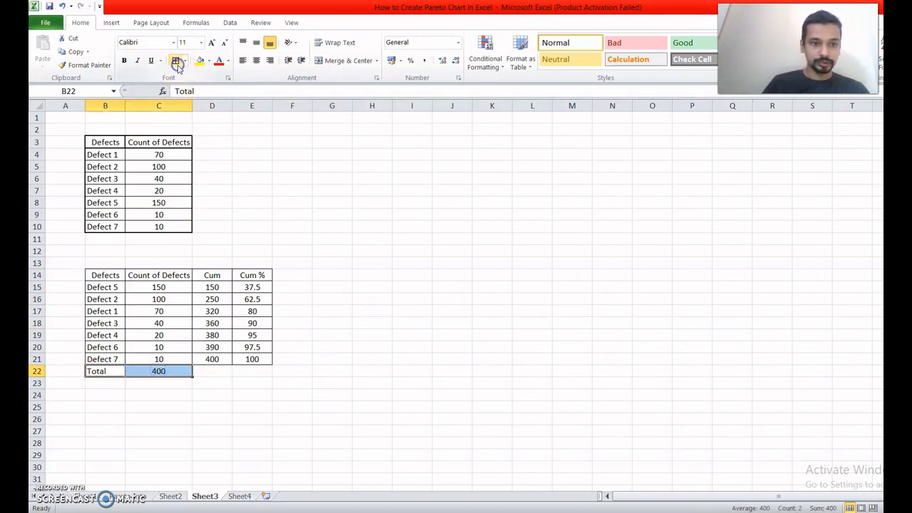
{"action": "left_click", "coordinate": [381, 338]}
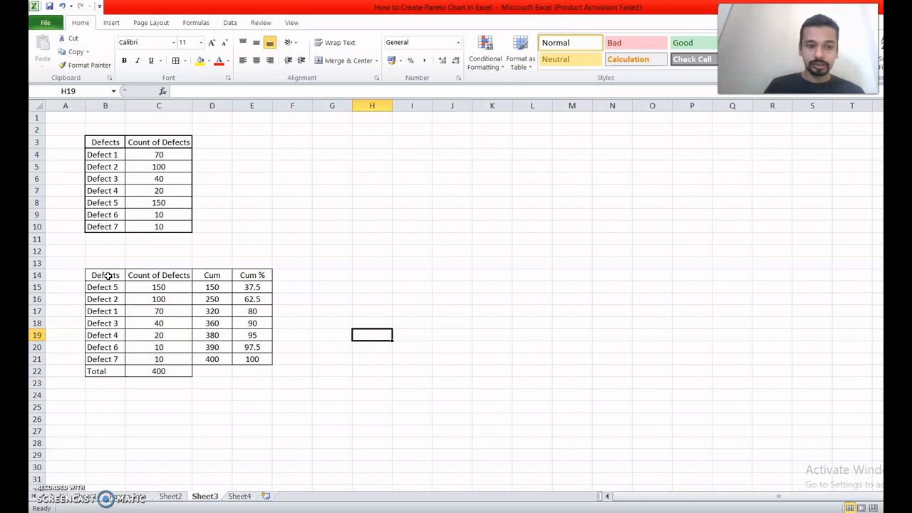
Step: Insert a 2-D clustered column chart from the sorted defect table B14:E21
{"action": "left_click_drag", "start_coordinate": [96, 276], "coordinate": [247, 359]}
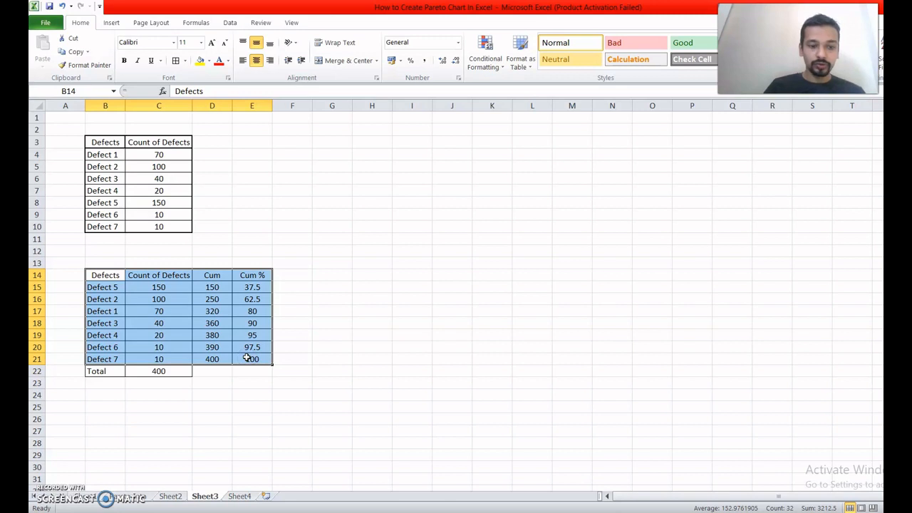
{"action": "left_click", "coordinate": [114, 24]}
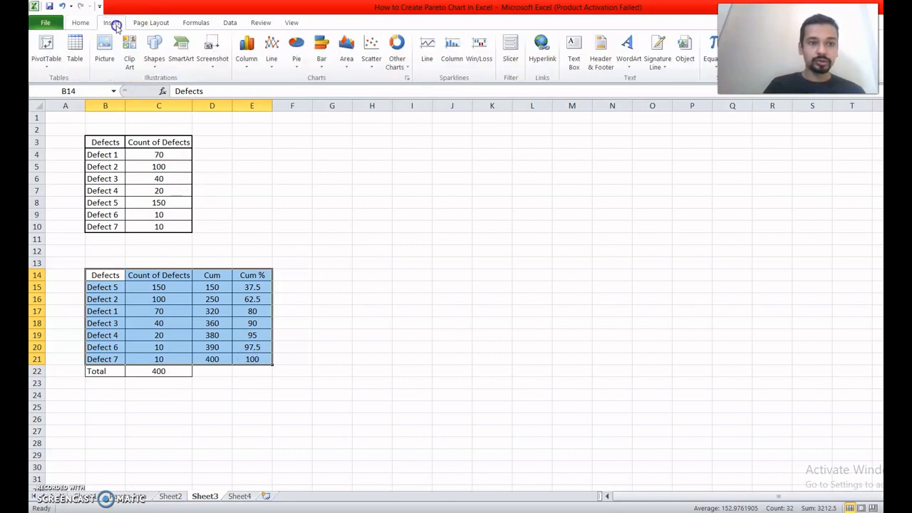
{"action": "left_click", "coordinate": [247, 68]}
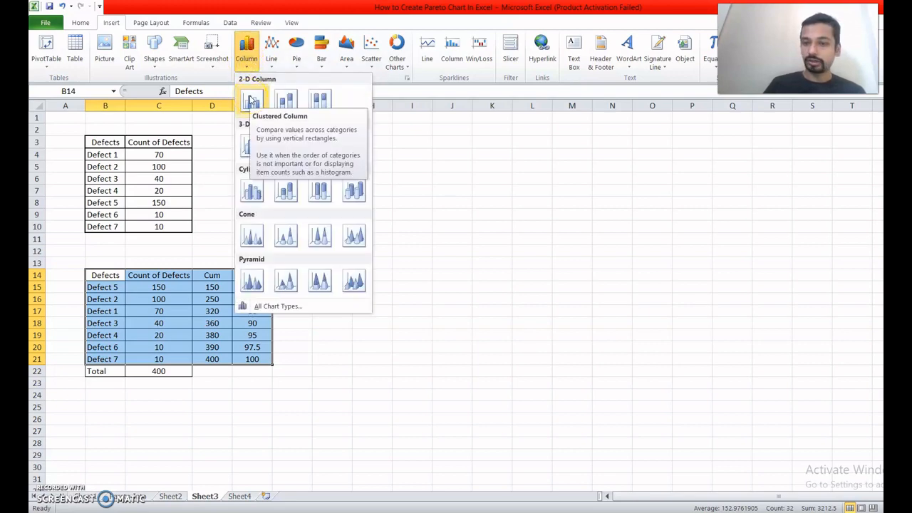
{"action": "left_click", "coordinate": [252, 101]}
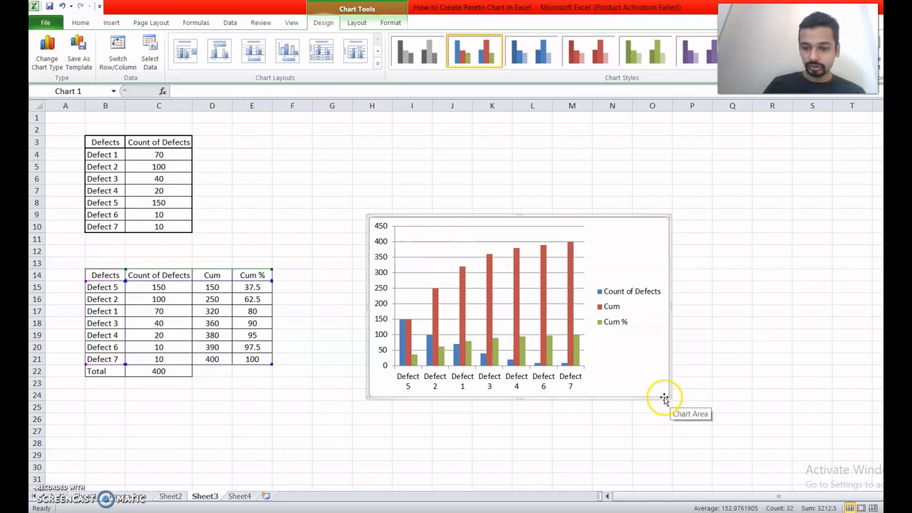
Step: Enlarge the chart and move it beside the tables, covering about columns G to T and rows 2 to 31
{"action": "left_click_drag", "start_coordinate": [667, 395], "coordinate": [847, 440]}
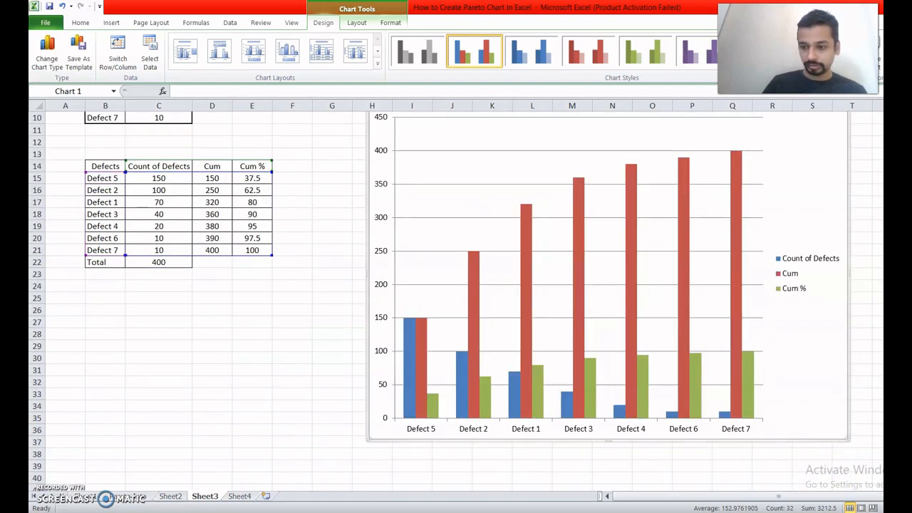
{"action": "scroll", "coordinate": [441, 299], "scroll_direction": "up", "scroll_amount": 3}
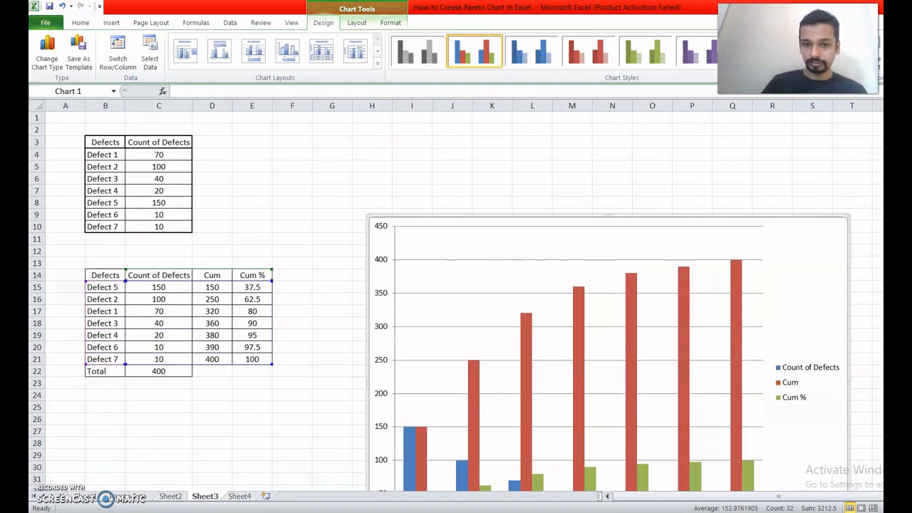
{"action": "left_click_drag", "start_coordinate": [807, 251], "coordinate": [782, 163]}
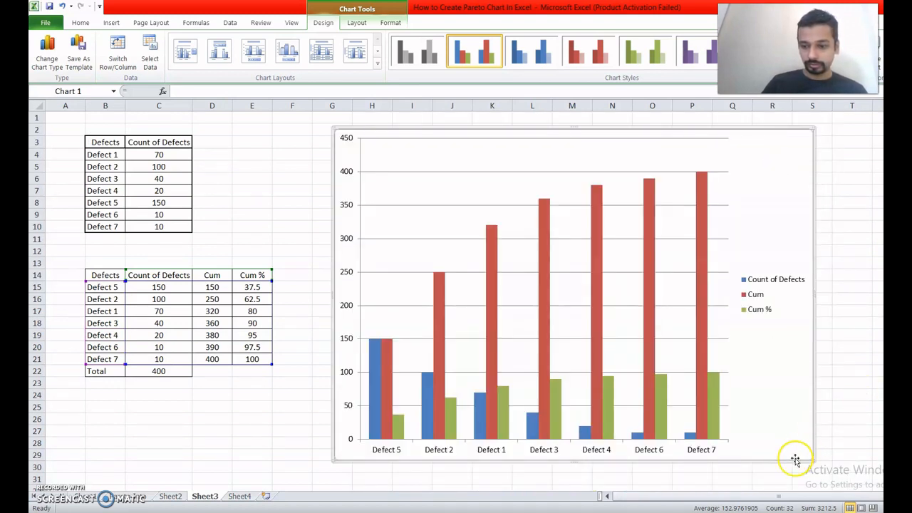
{"action": "left_click_drag", "start_coordinate": [812, 461], "coordinate": [850, 483]}
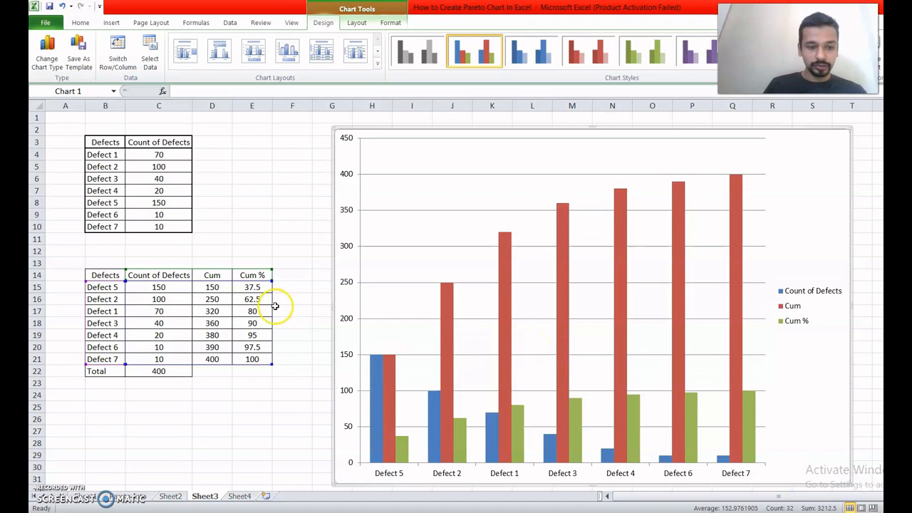
Step: Remove the Cum entry from the chart legend and delete the Cum column series from the plot
{"action": "left_click", "coordinate": [794, 307]}
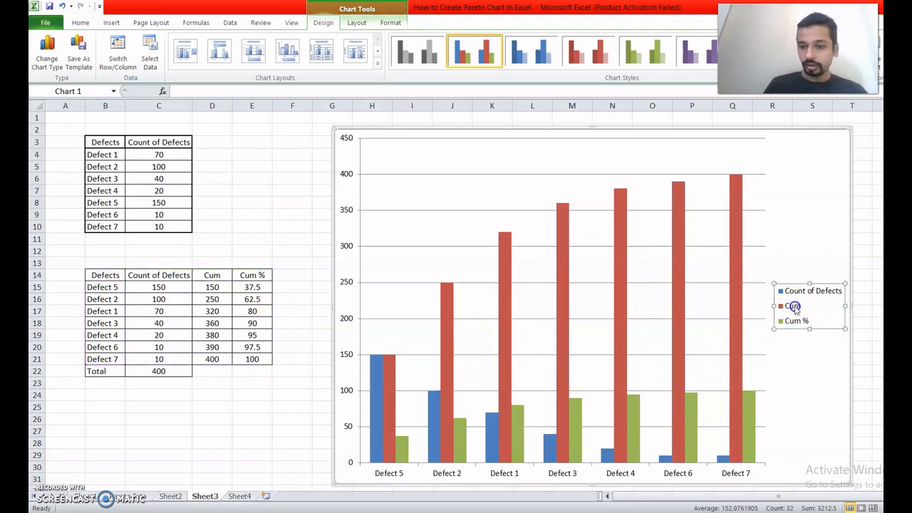
{"action": "double_click", "coordinate": [794, 307]}
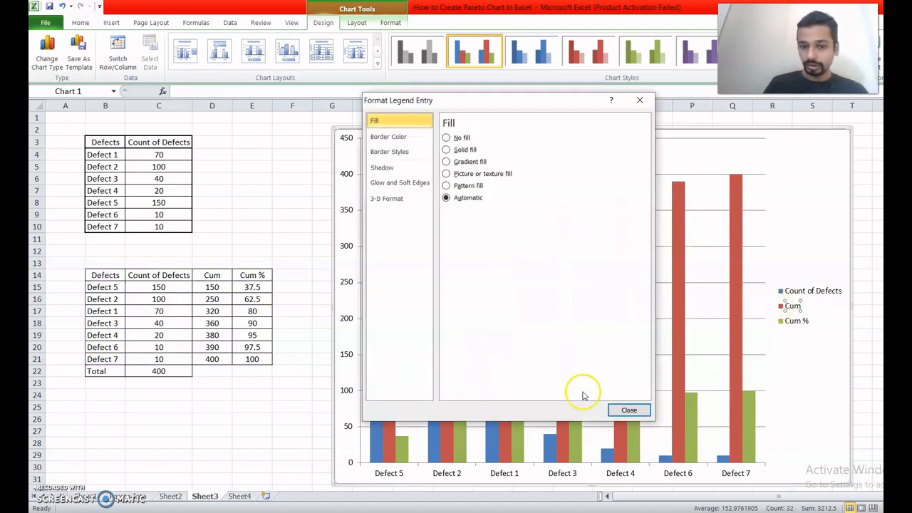
{"action": "left_click", "coordinate": [634, 411]}
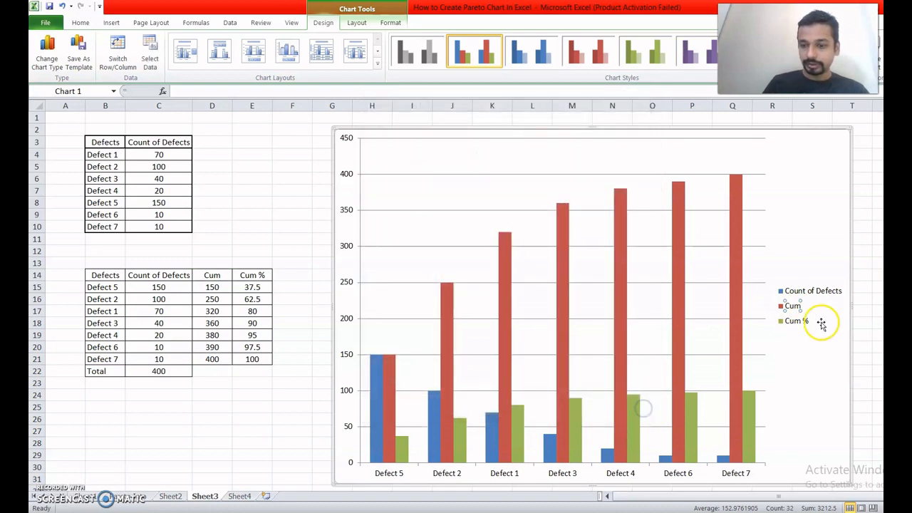
{"action": "key", "text": "Delete"}
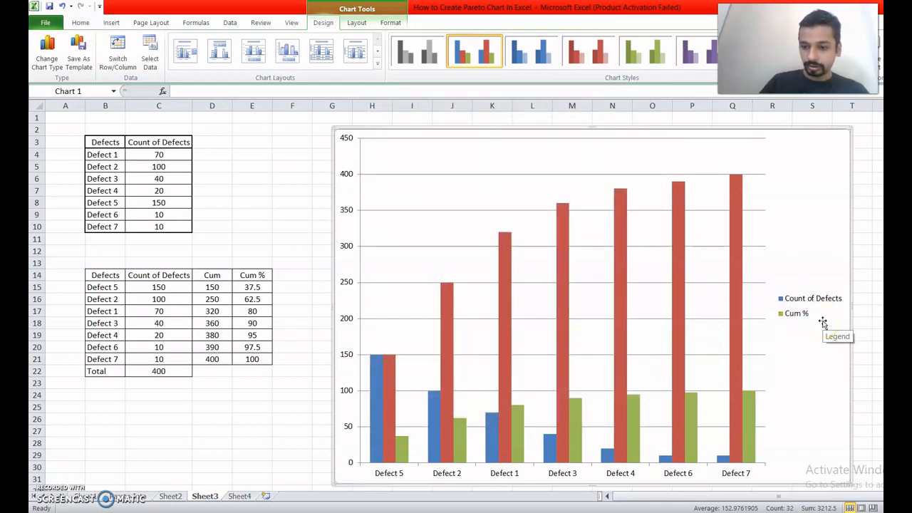
{"action": "double_click", "coordinate": [734, 271]}
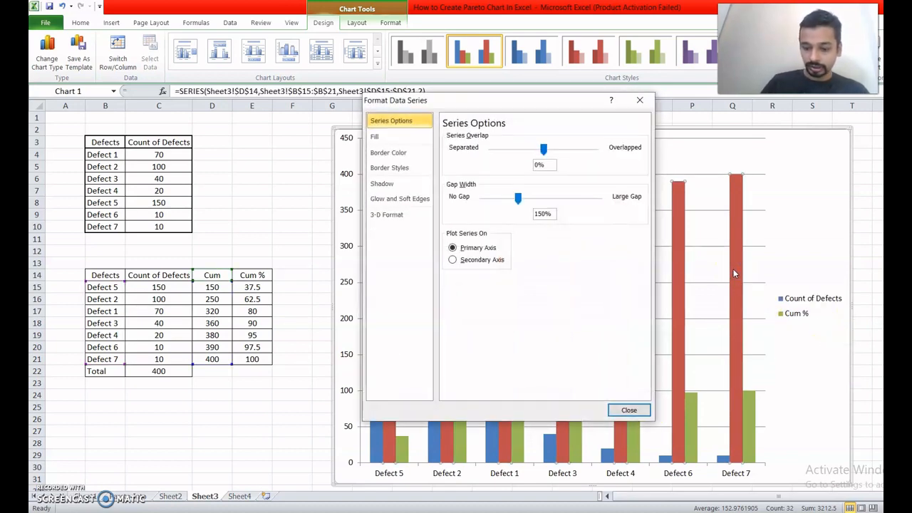
{"action": "left_click", "coordinate": [627, 410]}
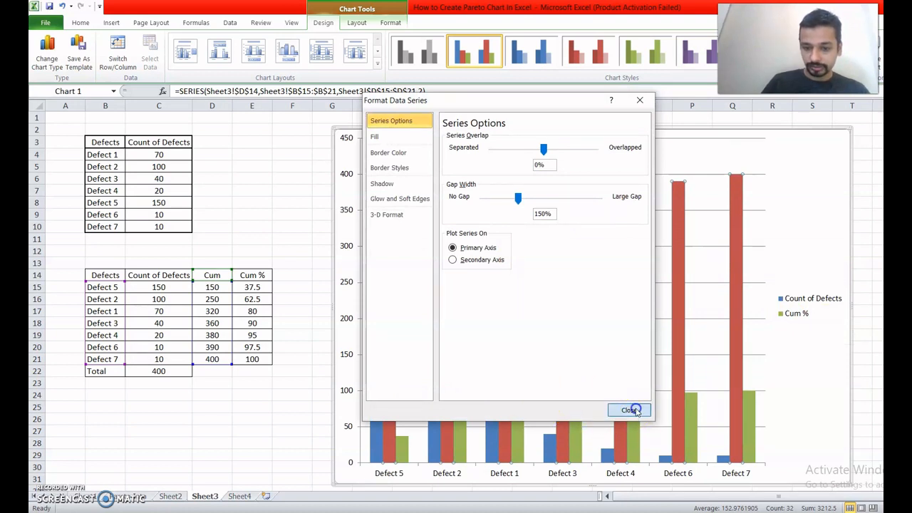
{"action": "key", "text": "Delete"}
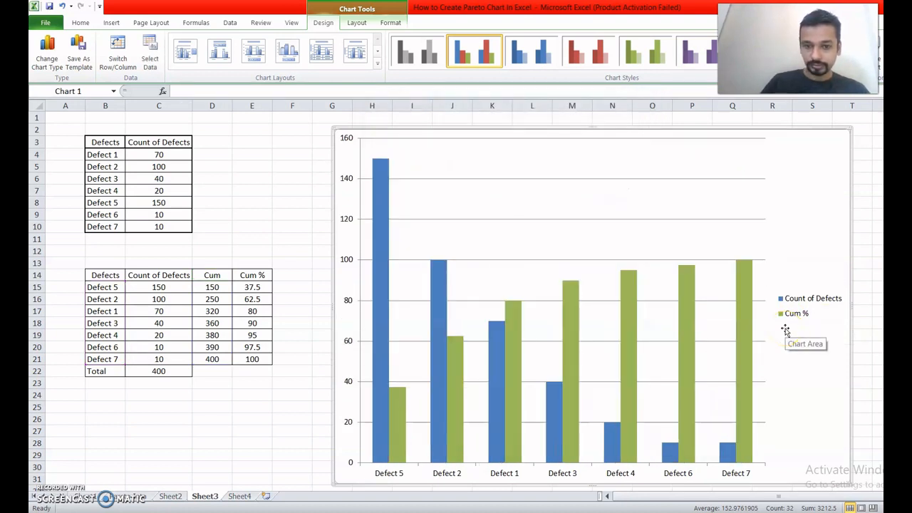
{"action": "left_click", "coordinate": [798, 326]}
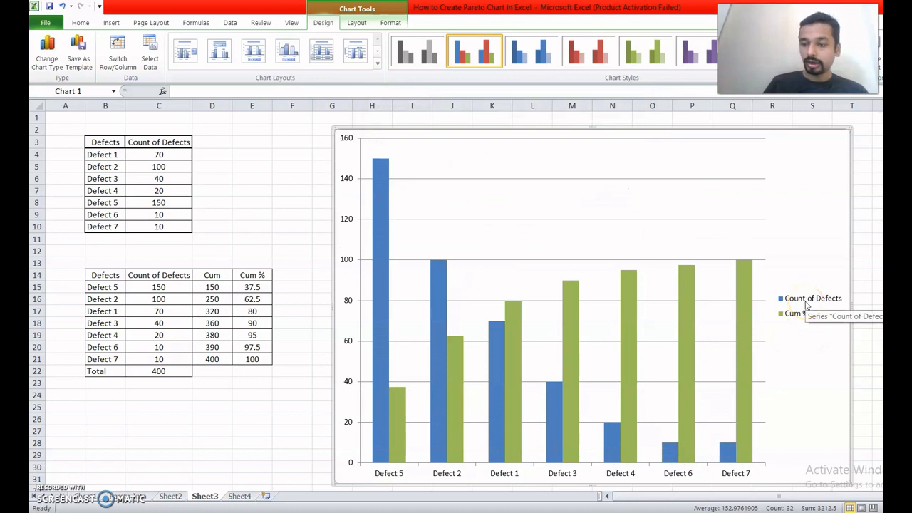
{"action": "left_click", "coordinate": [805, 318]}
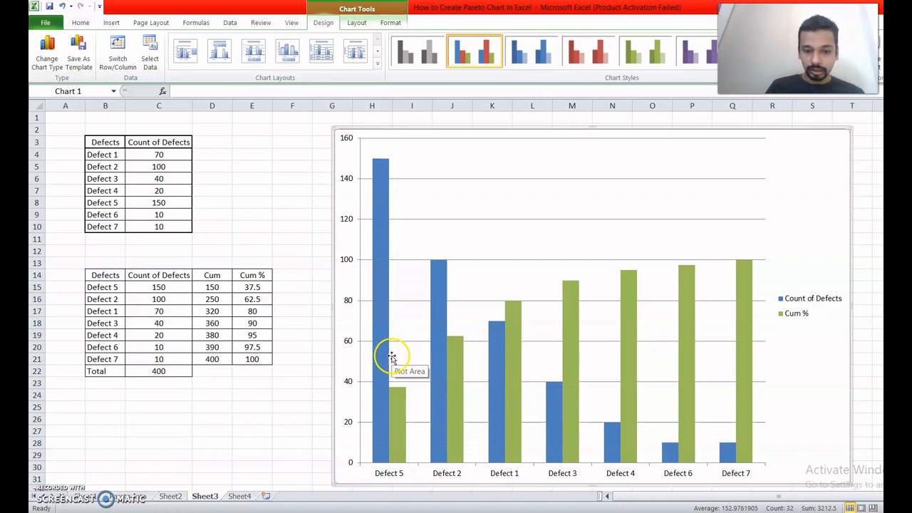
Step: Change the chart type of the Cum % series to Line with Markers
{"action": "mouse_move", "coordinate": [385, 322]}
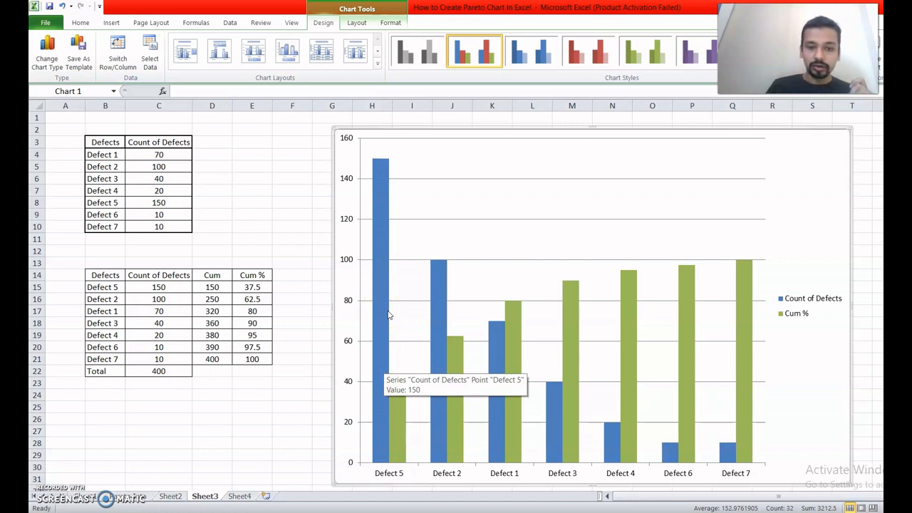
{"action": "mouse_move", "coordinate": [402, 405]}
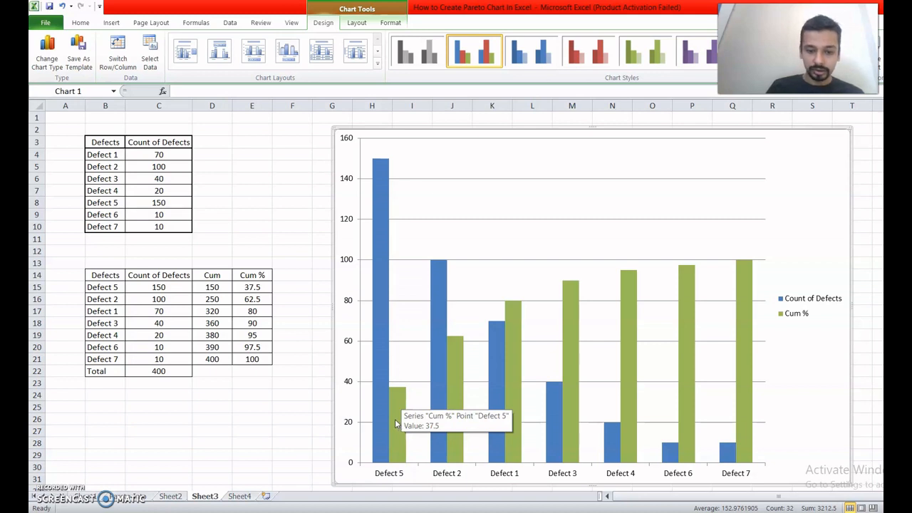
{"action": "right_click", "coordinate": [400, 419]}
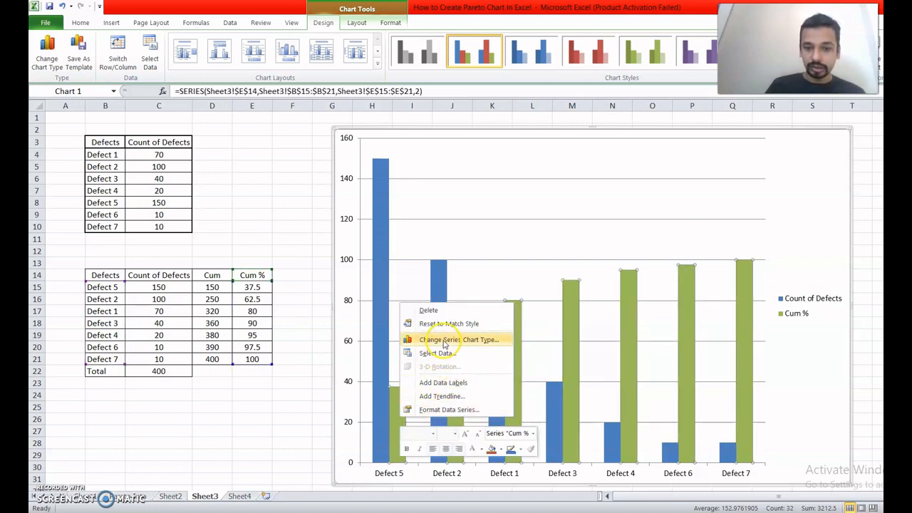
{"action": "left_click", "coordinate": [443, 341]}
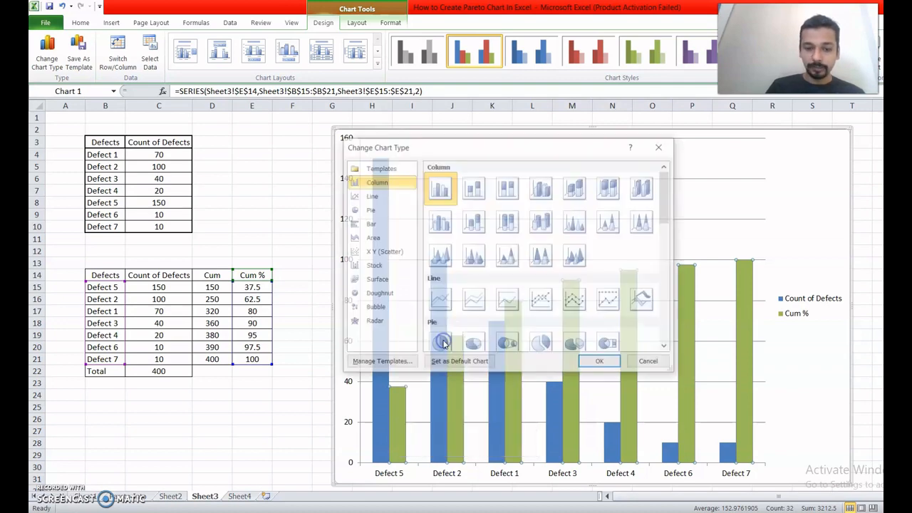
{"action": "left_click", "coordinate": [387, 195]}
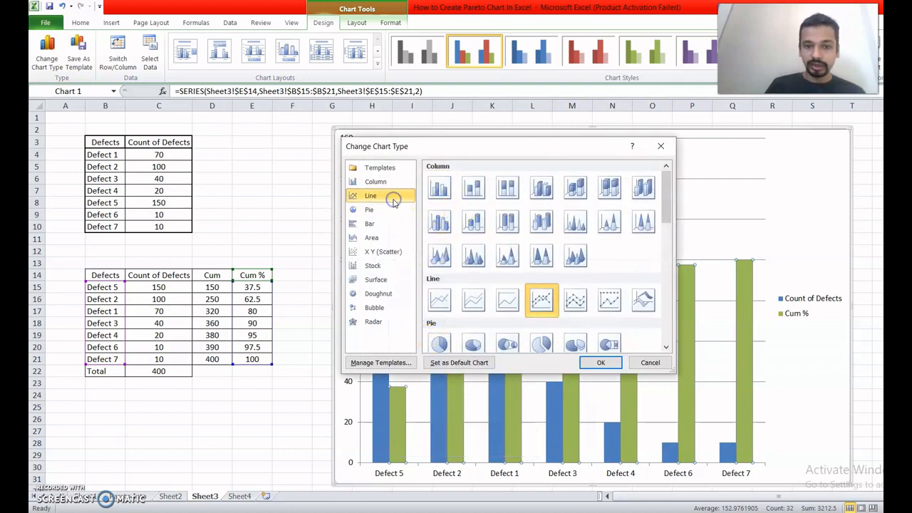
{"action": "left_click", "coordinate": [542, 302]}
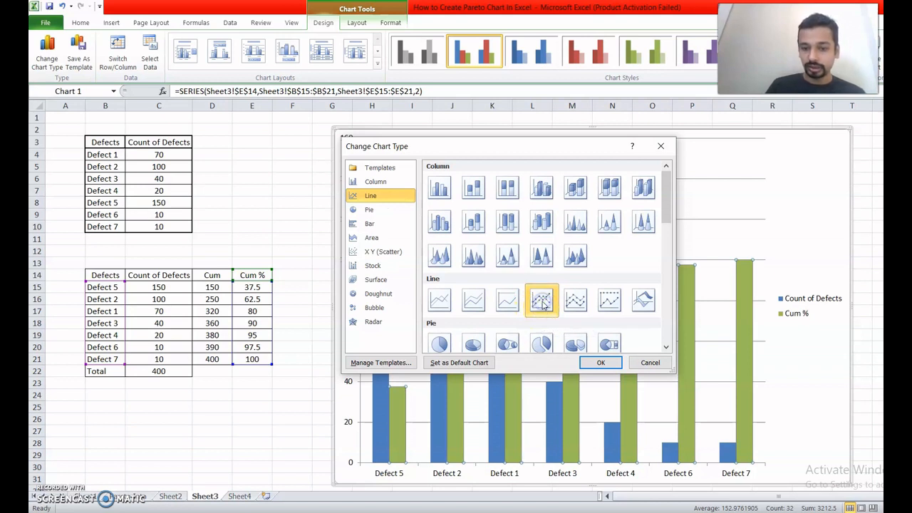
{"action": "left_click", "coordinate": [600, 364]}
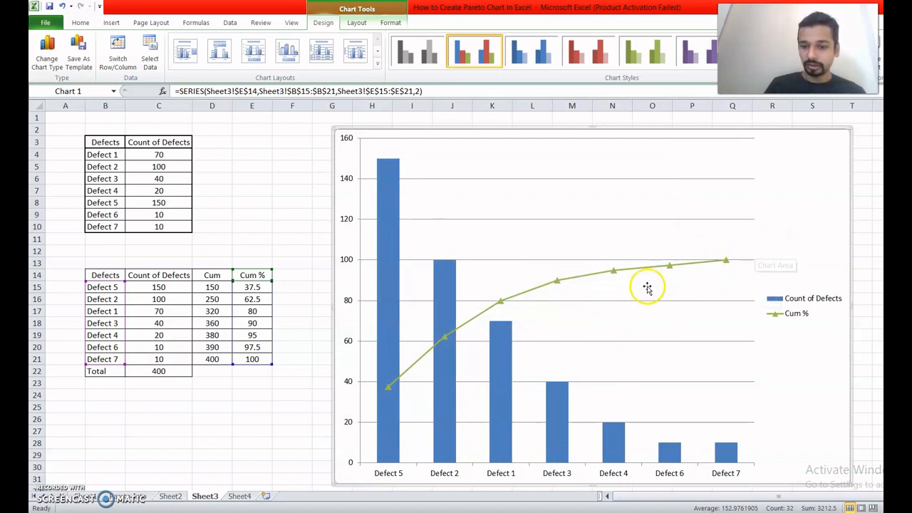
Step: Add a data label above the Defect 1 point of the Cum % line
{"action": "left_click", "coordinate": [509, 299]}
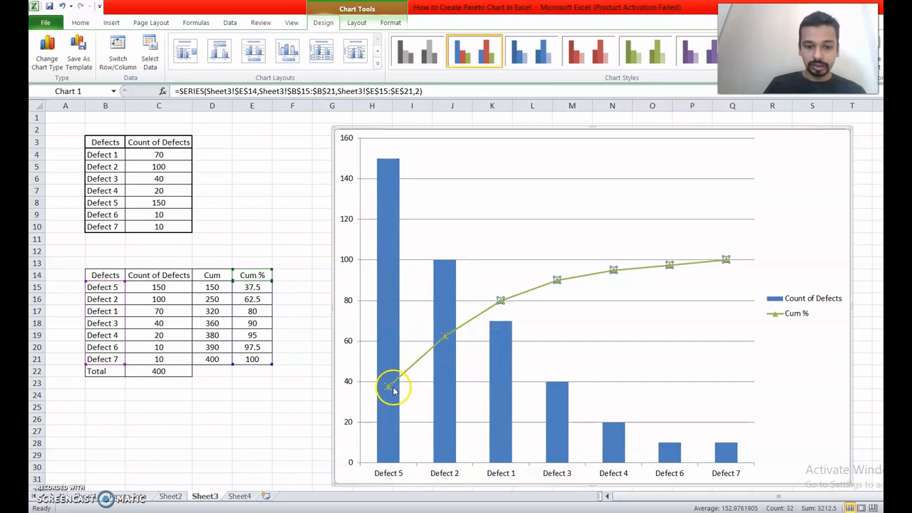
{"action": "left_click", "coordinate": [468, 322]}
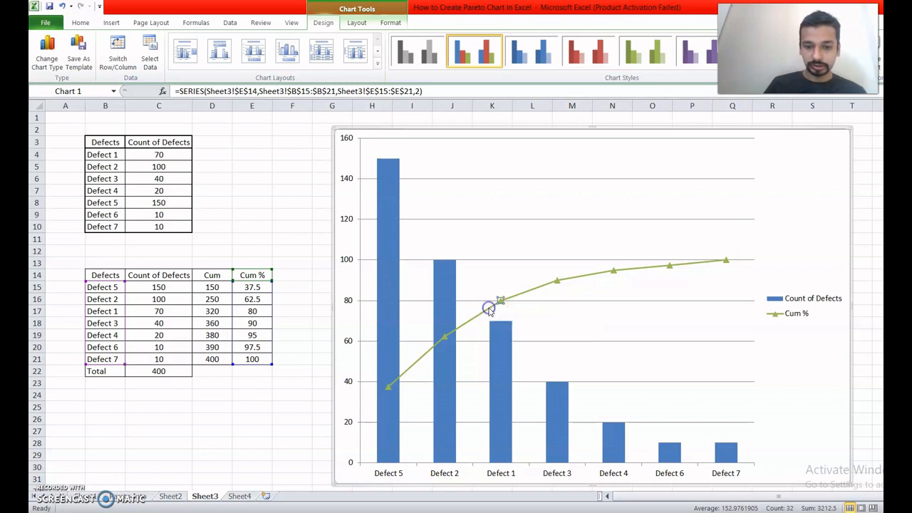
{"action": "left_click", "coordinate": [358, 23]}
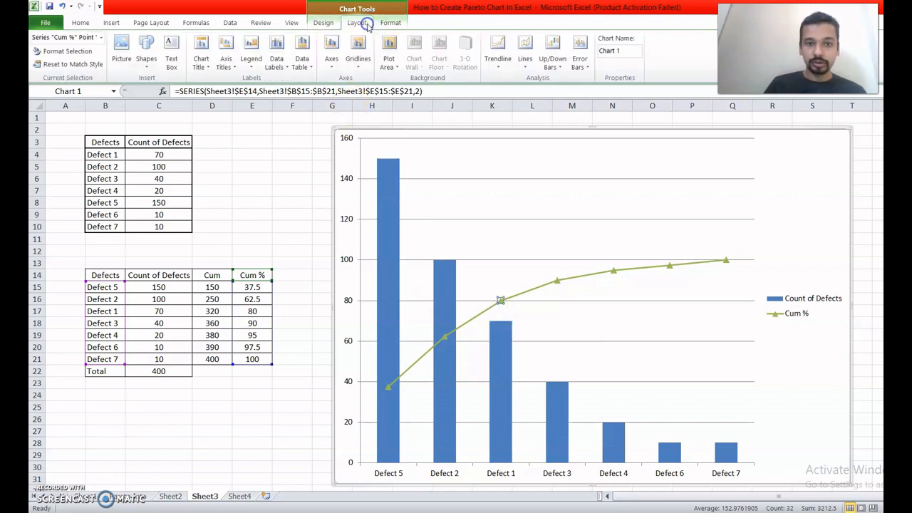
{"action": "left_click", "coordinate": [282, 68]}
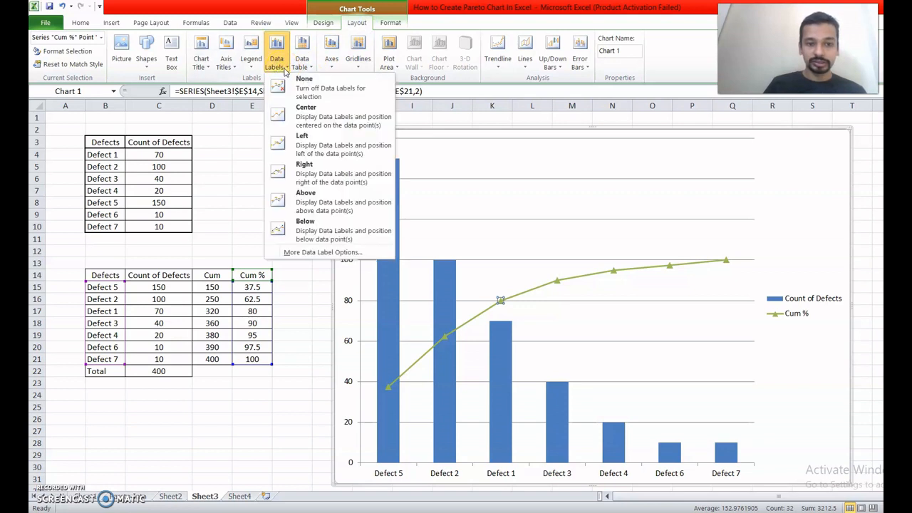
{"action": "left_click", "coordinate": [306, 202]}
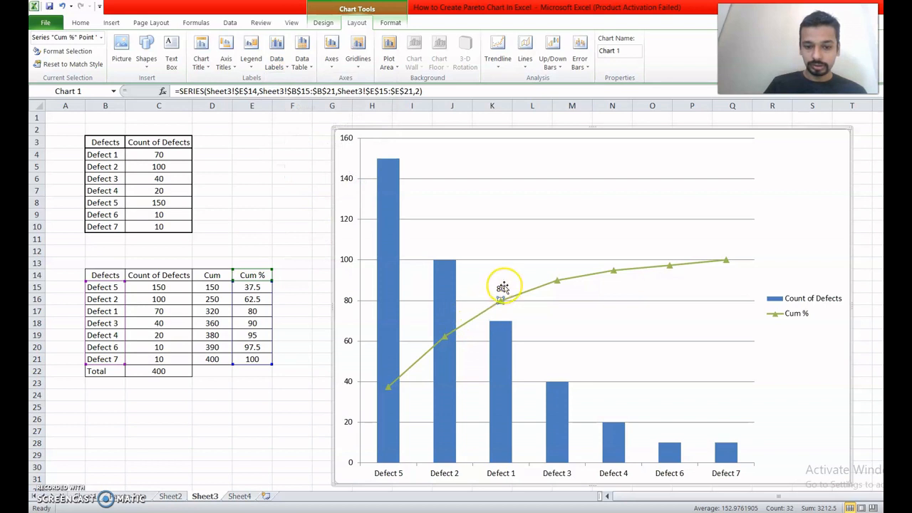
{"action": "left_click", "coordinate": [482, 315]}
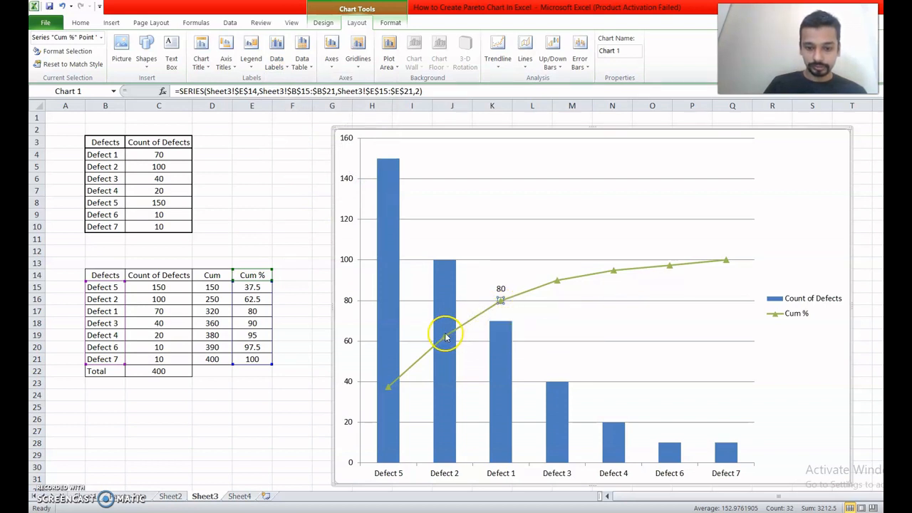
{"action": "double_click", "coordinate": [421, 354]}
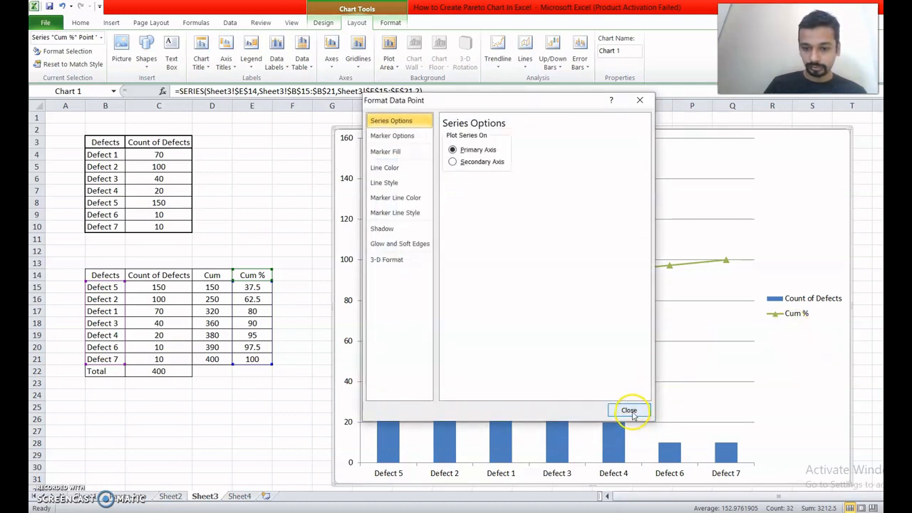
{"action": "left_click", "coordinate": [630, 408]}
{"action": "left_click", "coordinate": [796, 317]}
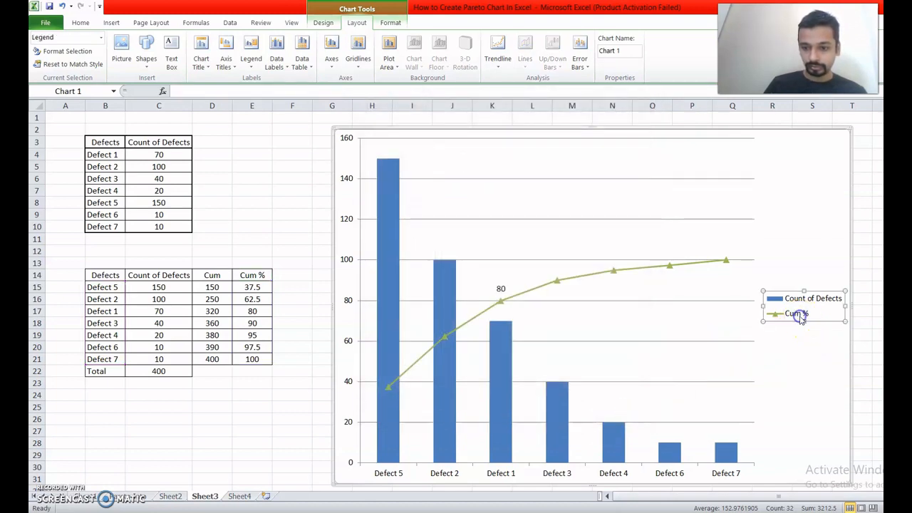
{"action": "double_click", "coordinate": [784, 313]}
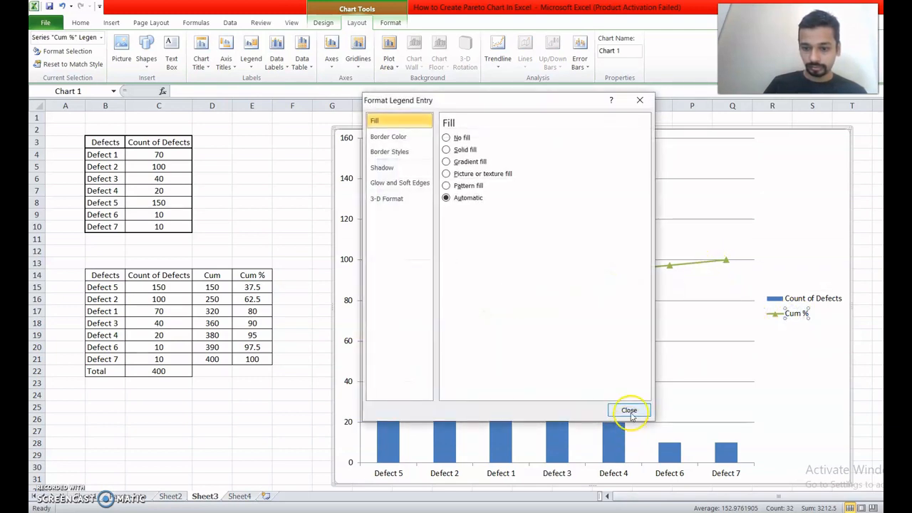
{"action": "left_click", "coordinate": [630, 411]}
Step: Clear the existing data label from the Cum % series and add data labels above all points of the line
{"action": "double_click", "coordinate": [699, 262]}
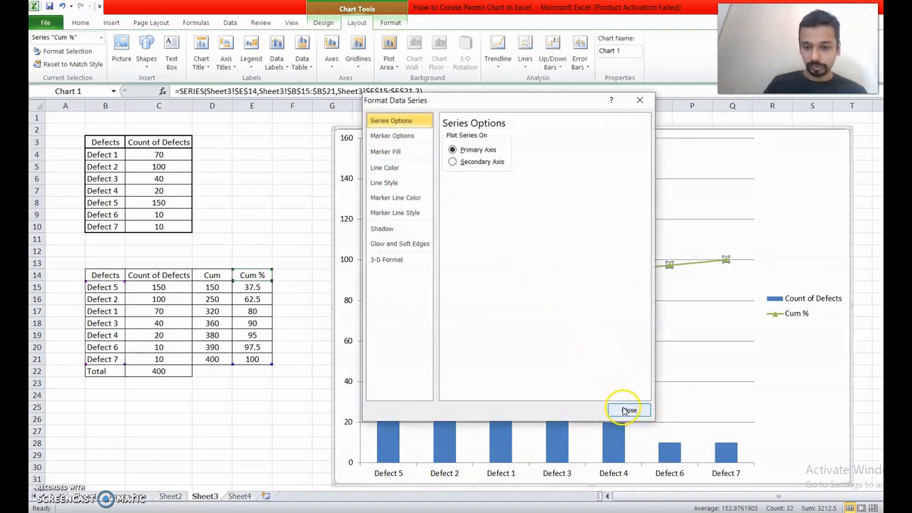
{"action": "left_click", "coordinate": [625, 409]}
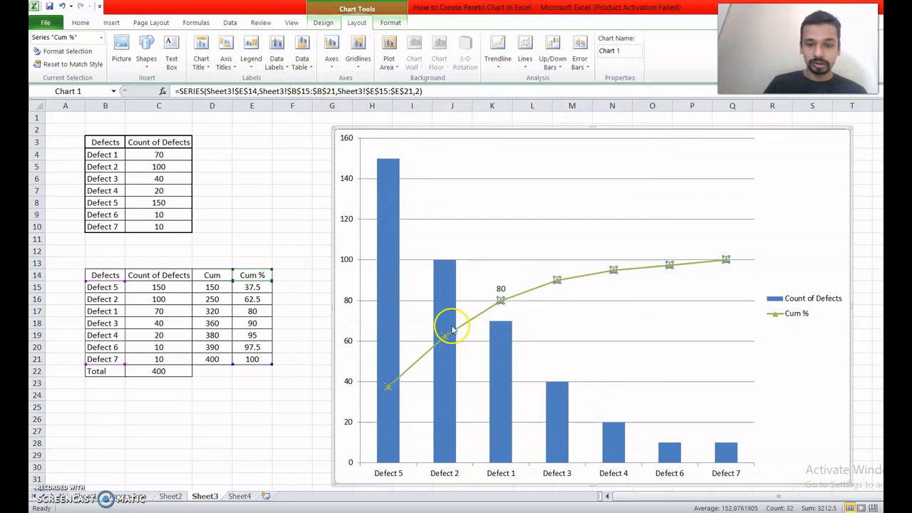
{"action": "left_click", "coordinate": [280, 68]}
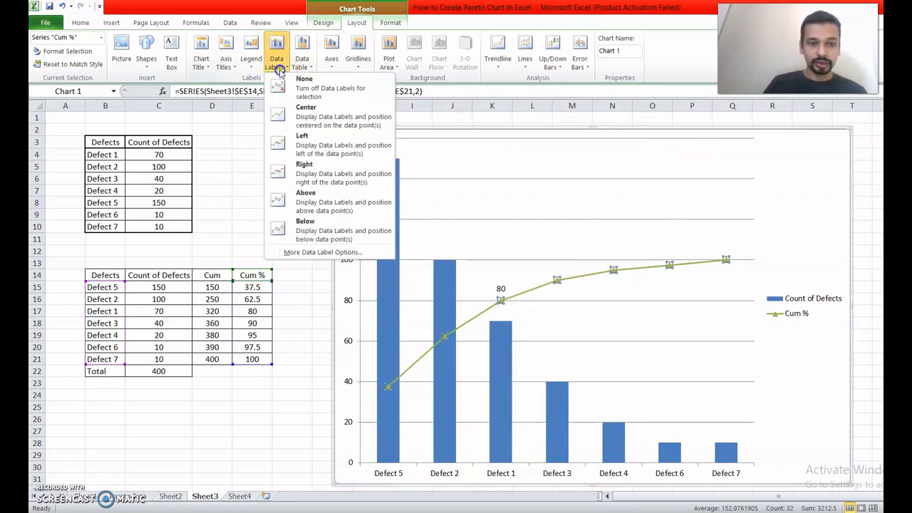
{"action": "left_click", "coordinate": [300, 206]}
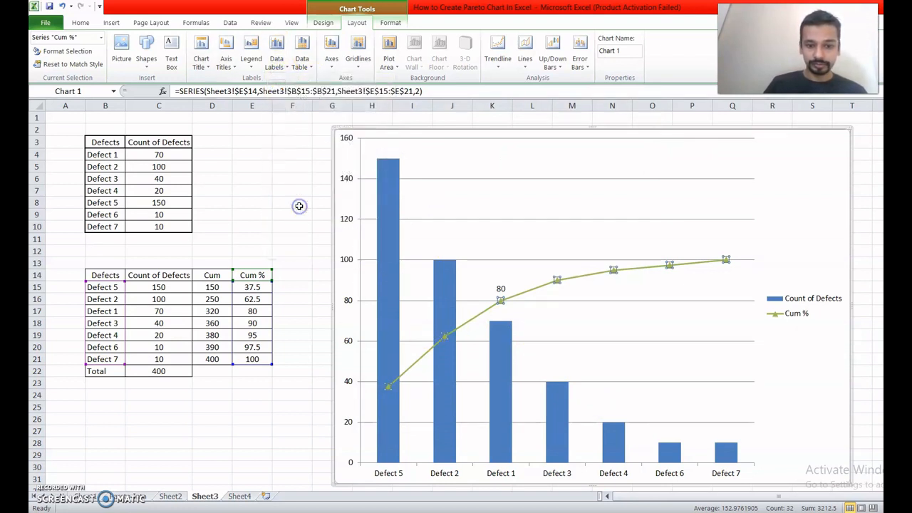
{"action": "left_click", "coordinate": [279, 63]}
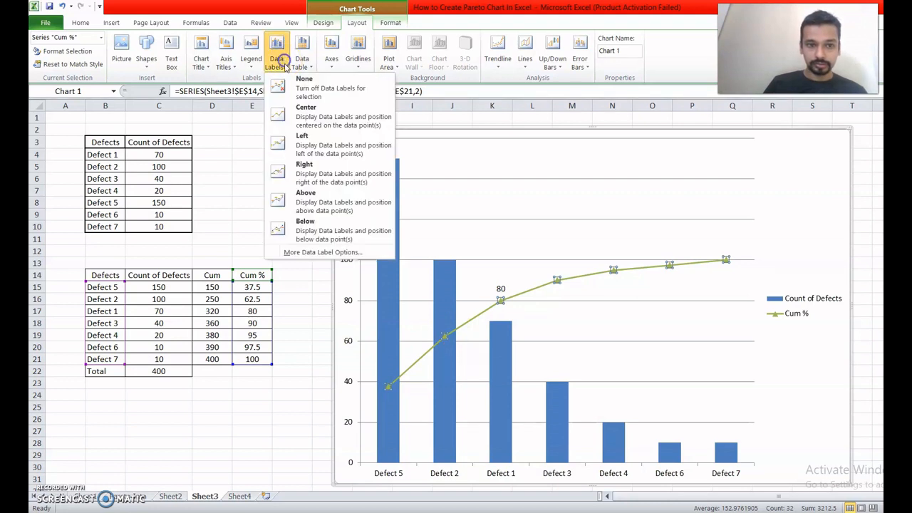
{"action": "left_click", "coordinate": [309, 80]}
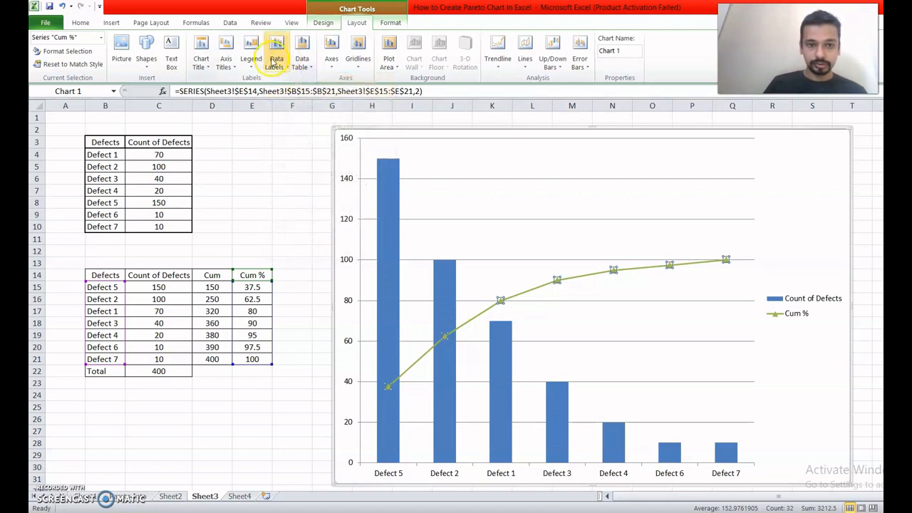
{"action": "left_click", "coordinate": [276, 58]}
{"action": "left_click", "coordinate": [291, 205]}
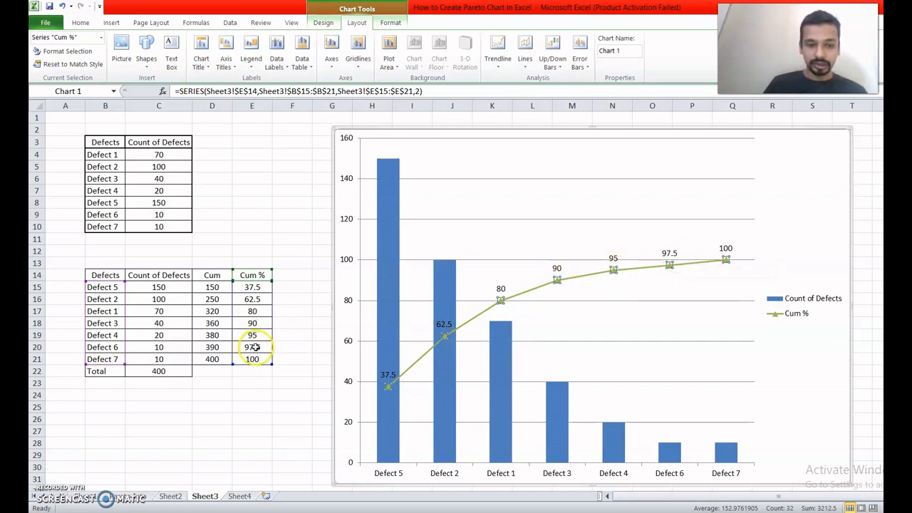
Step: Add Outside End data labels to the Count of Defects columns
{"action": "left_click", "coordinate": [718, 332]}
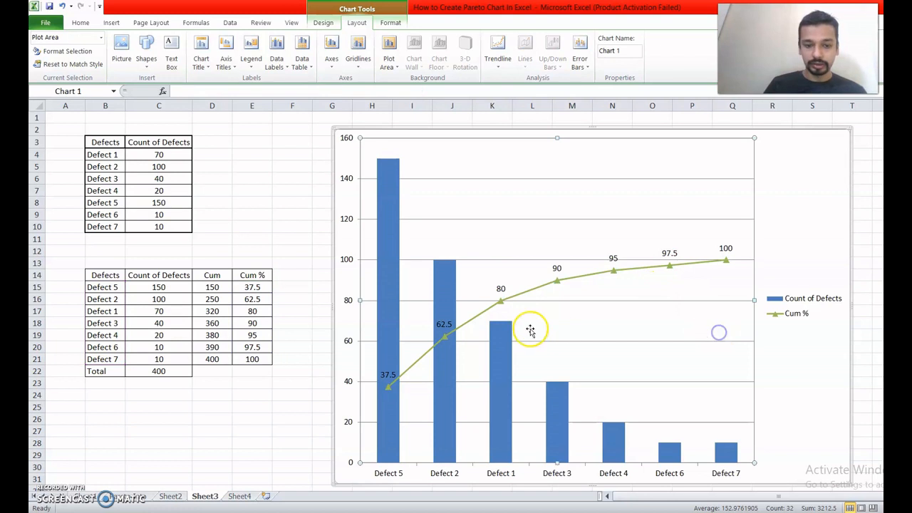
{"action": "left_click", "coordinate": [389, 256]}
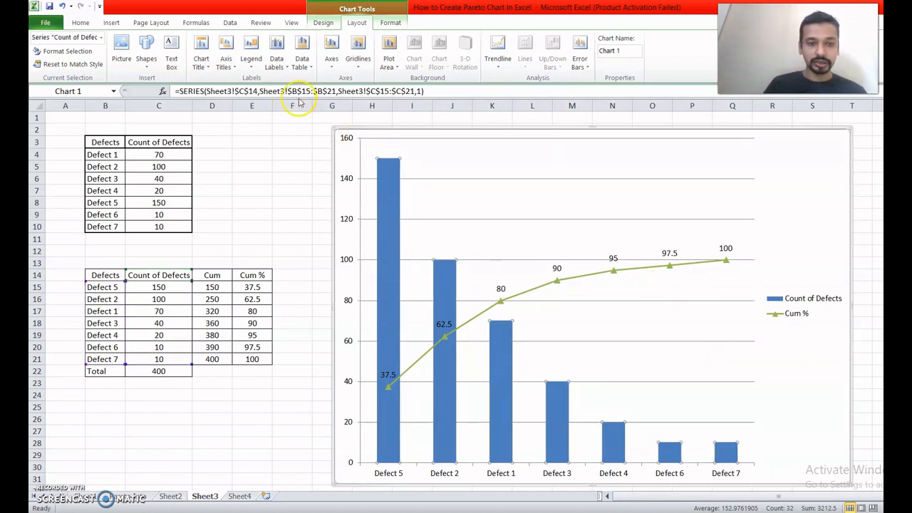
{"action": "left_click", "coordinate": [277, 56]}
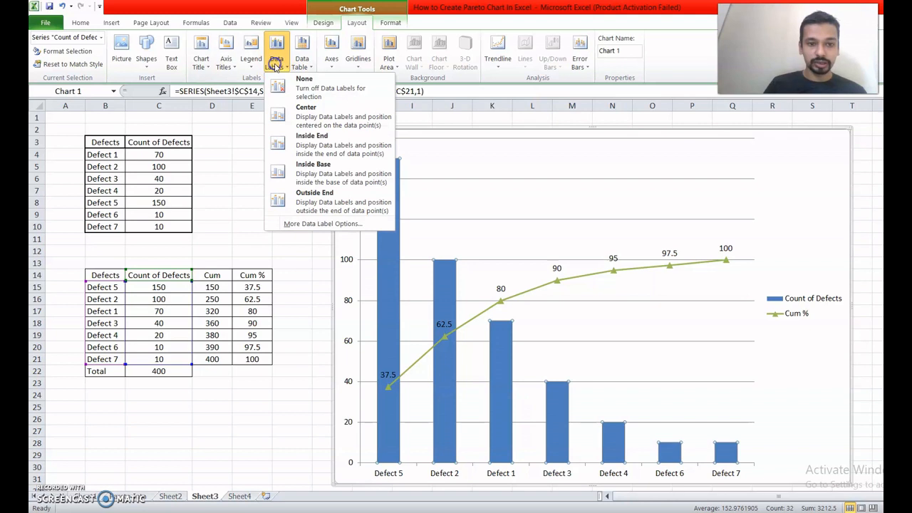
{"action": "left_click", "coordinate": [319, 197]}
{"action": "left_click", "coordinate": [525, 219]}
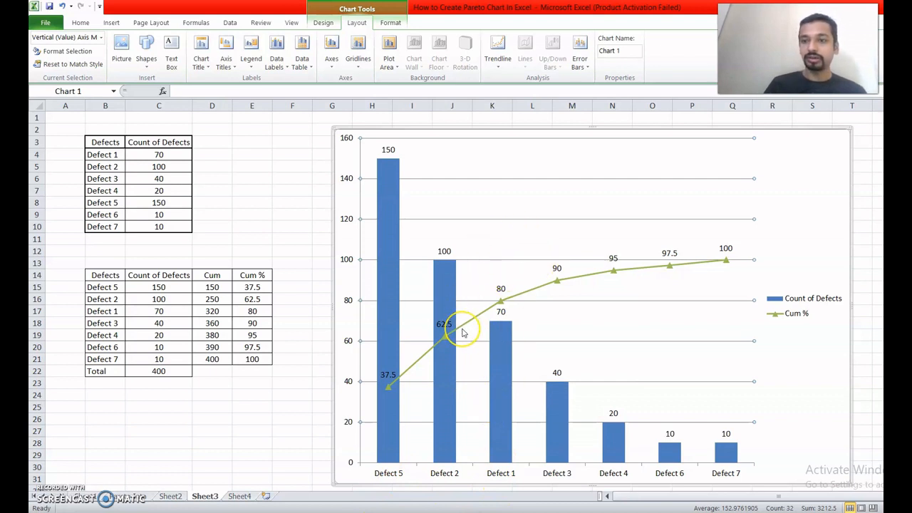
Step: Draw a rectangle from about G1 to L31 over the Defect 5, Defect 2 and Defect 1 columns of the chart
{"action": "mouse_move", "coordinate": [462, 333]}
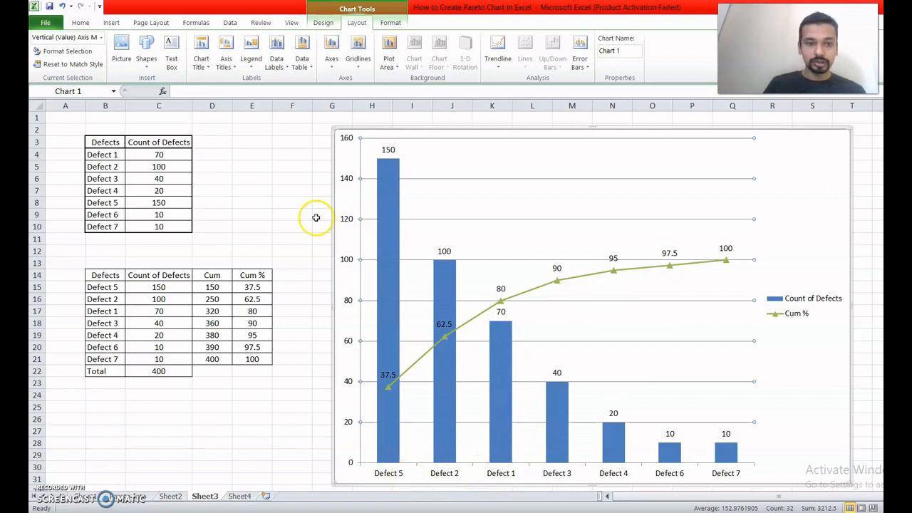
{"action": "left_click", "coordinate": [81, 23]}
{"action": "left_click", "coordinate": [110, 23]}
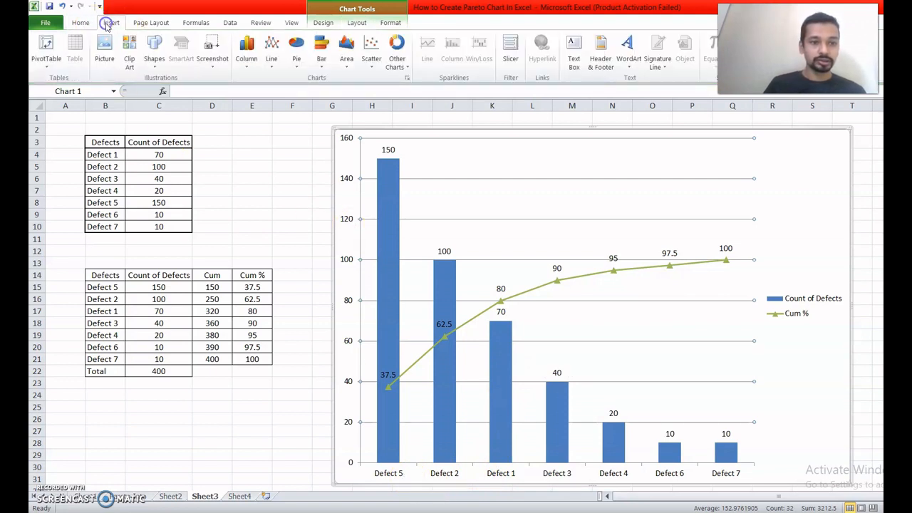
{"action": "left_click", "coordinate": [154, 49]}
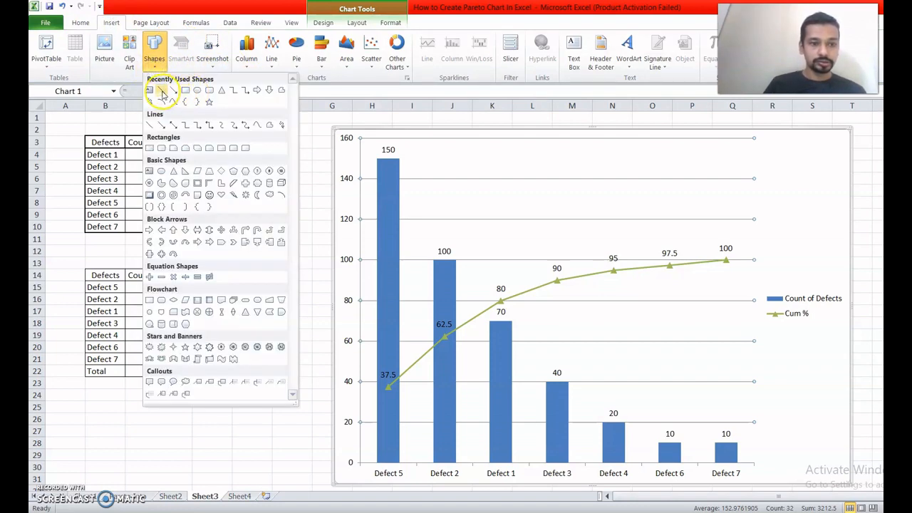
{"action": "left_click", "coordinate": [163, 92]}
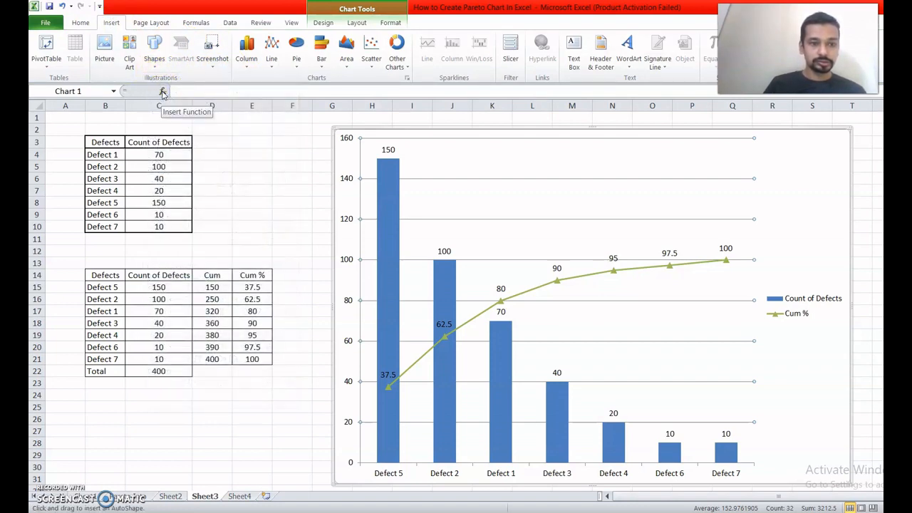
{"action": "left_click", "coordinate": [154, 51]}
{"action": "left_click", "coordinate": [184, 92]}
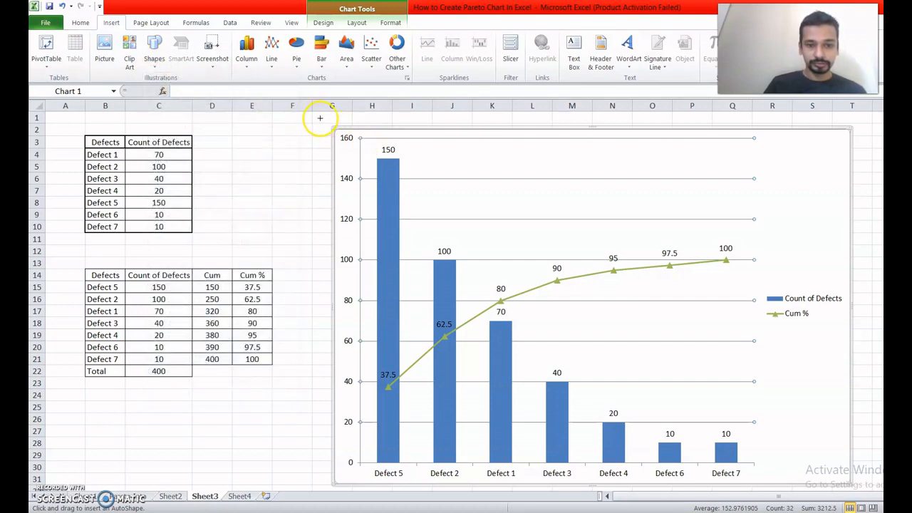
{"action": "mouse_move", "coordinate": [320, 117]}
{"action": "left_mouse_down"}
{"action": "mouse_move", "coordinate": [520, 360]}
{"action": "mouse_move", "coordinate": [538, 419]}
{"action": "mouse_move", "coordinate": [534, 492]}
{"action": "mouse_move", "coordinate": [533, 411]}
{"action": "left_mouse_up"}
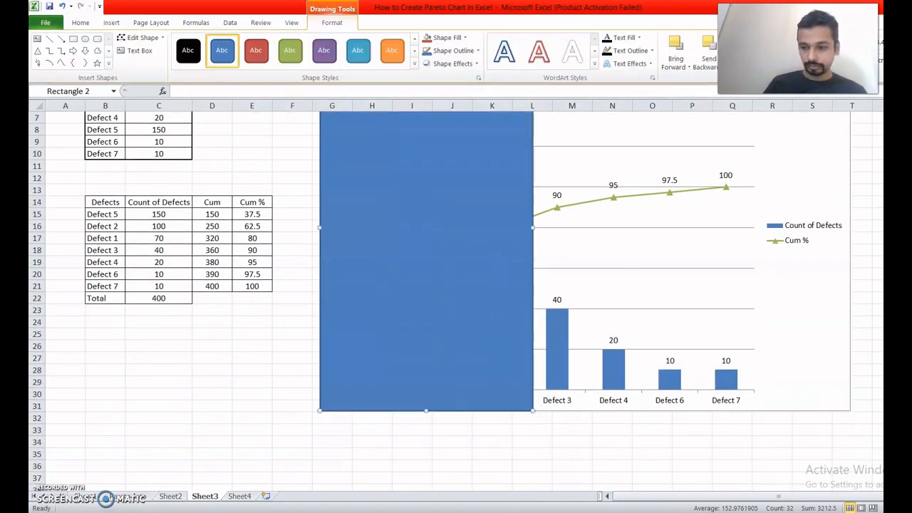
{"action": "scroll", "coordinate": [540, 309], "scroll_direction": "up", "scroll_amount": 2}
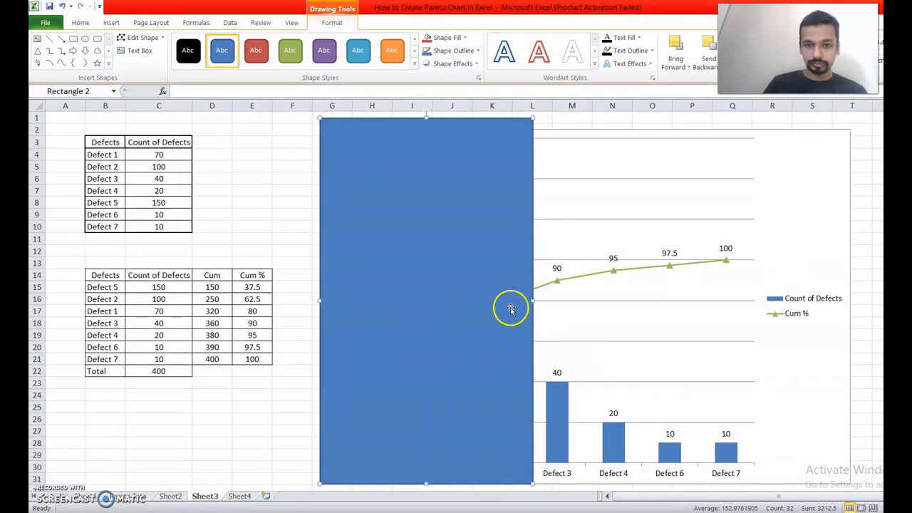
Step: Set the rectangle over the first three columns to No Fill with a 2¼ pt outline
{"action": "right_click", "coordinate": [476, 306]}
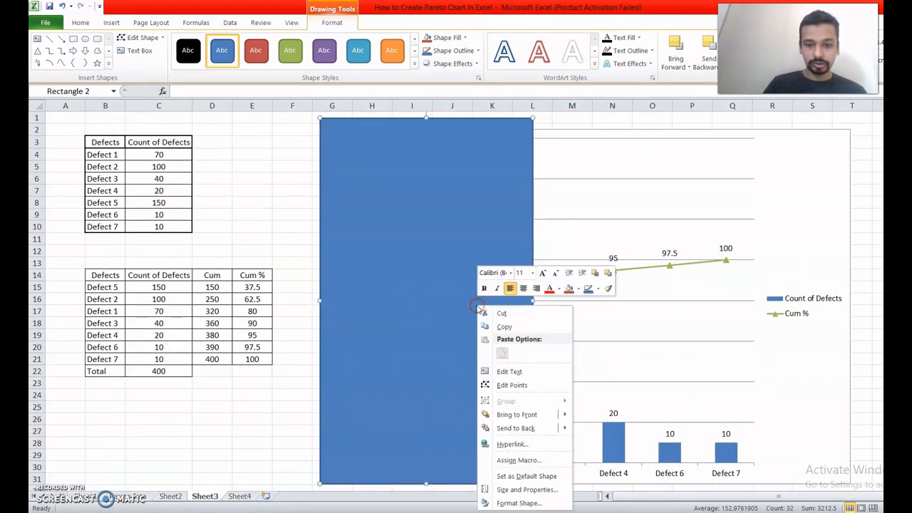
{"action": "left_click", "coordinate": [598, 291]}
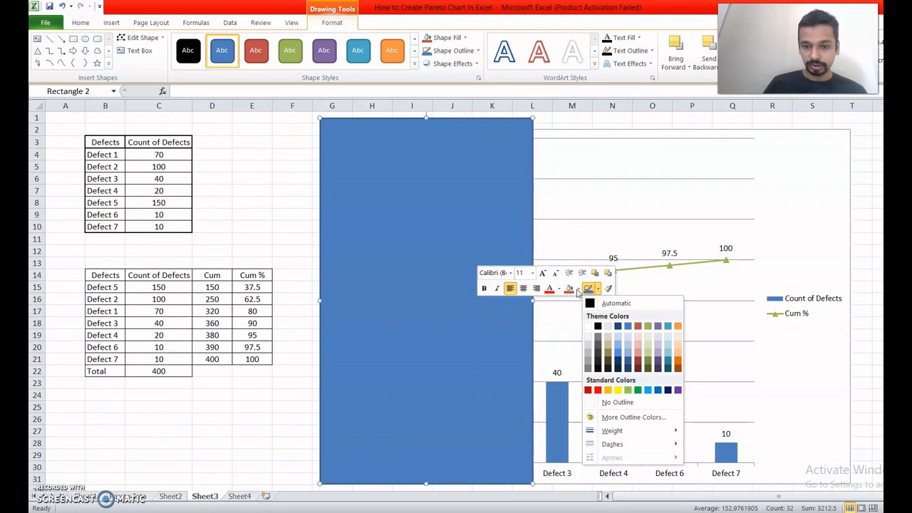
{"action": "left_click", "coordinate": [577, 289]}
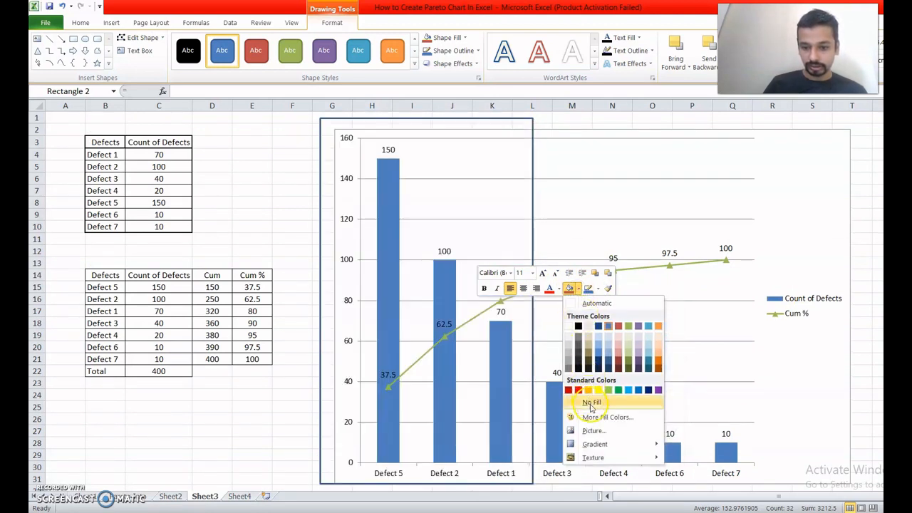
{"action": "left_click", "coordinate": [589, 404]}
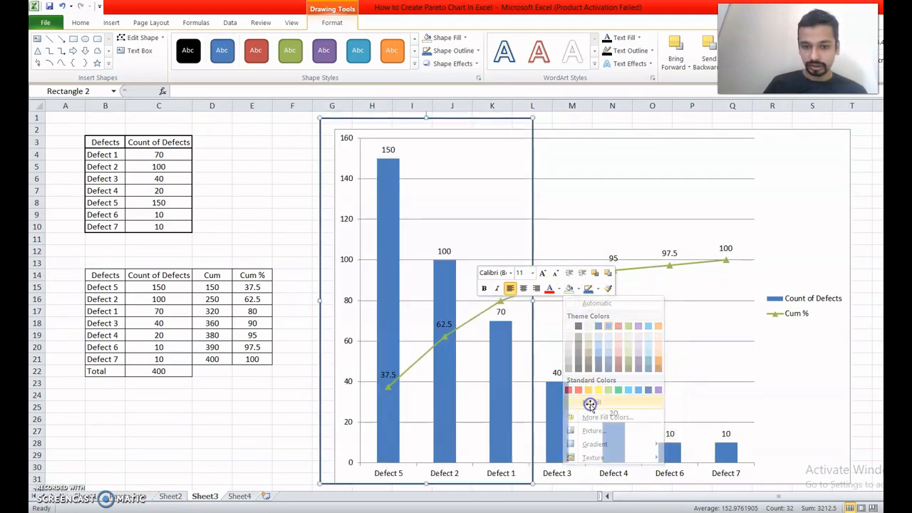
{"action": "left_click", "coordinate": [598, 289]}
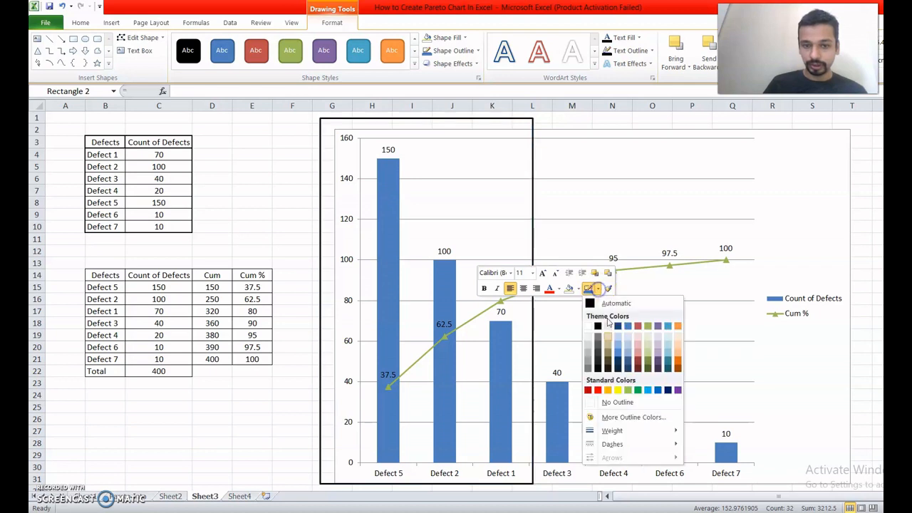
{"action": "mouse_move", "coordinate": [644, 431]}
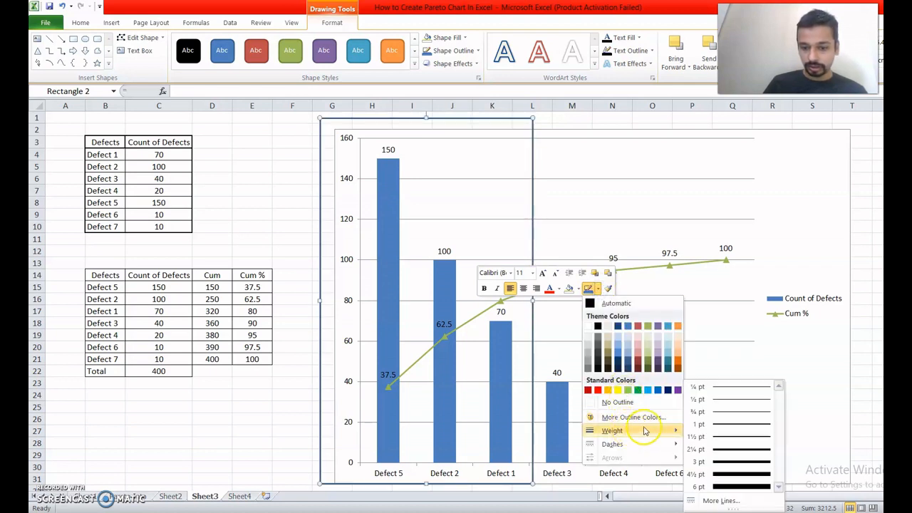
{"action": "left_click", "coordinate": [726, 452]}
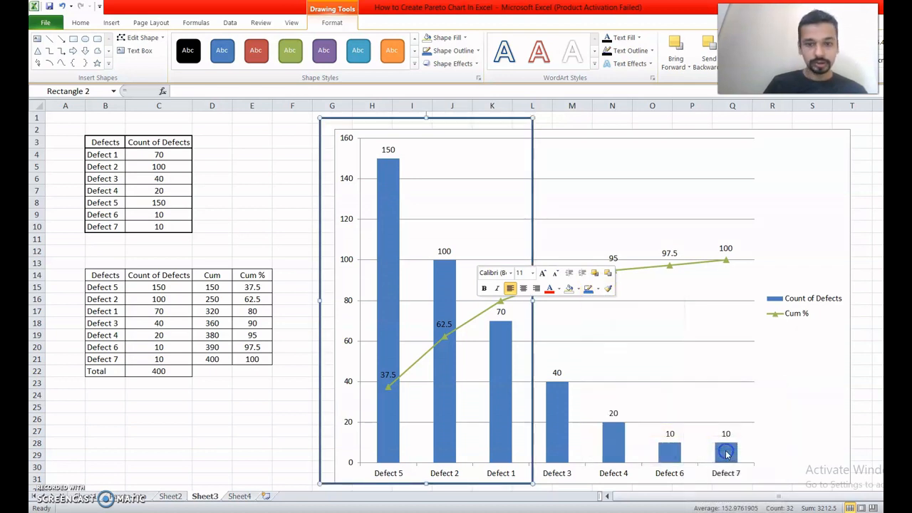
{"action": "key", "text": "Escape"}
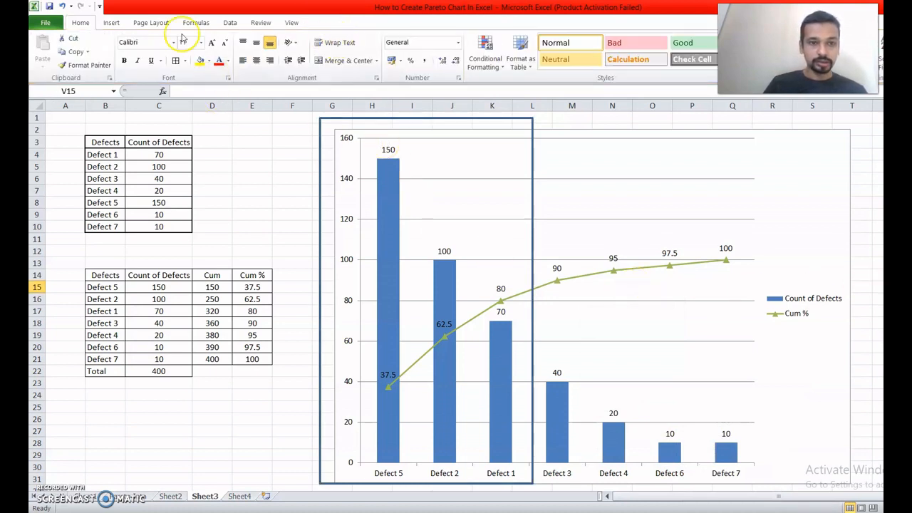
Step: Insert a text box reading 80% inside the rectangle above the Defect 2 column, around J3 to K4
{"action": "left_click", "coordinate": [113, 23]}
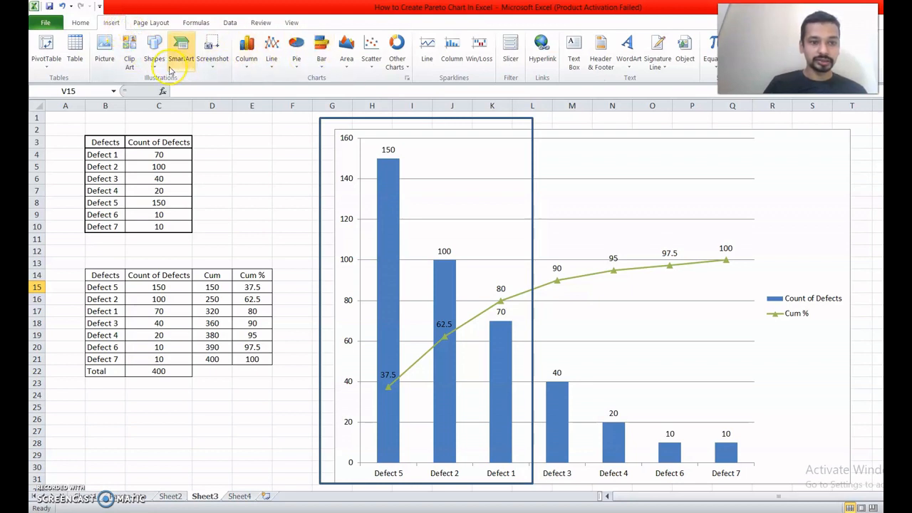
{"action": "left_click", "coordinate": [154, 51]}
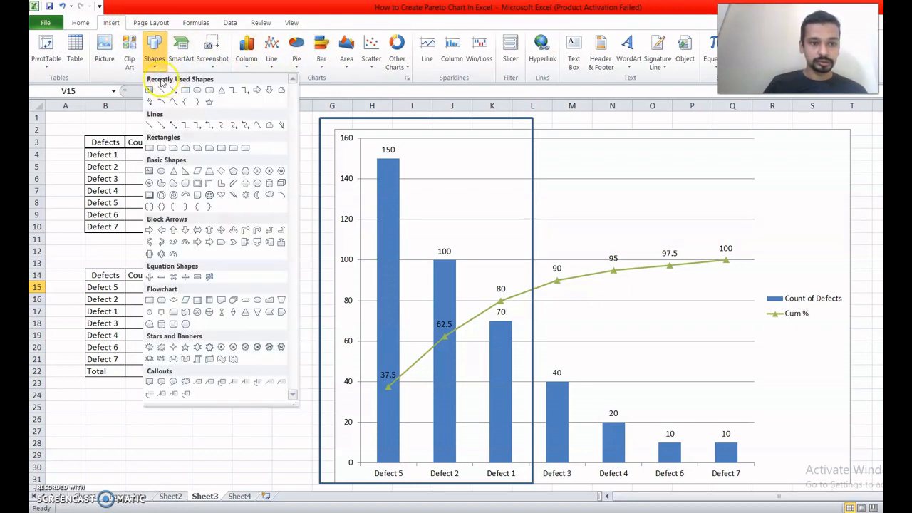
{"action": "left_click", "coordinate": [149, 89]}
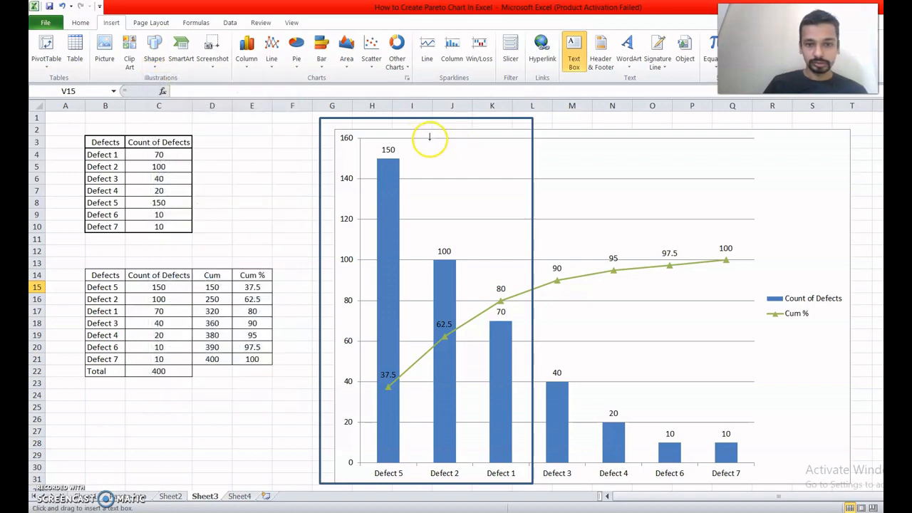
{"action": "mouse_move", "coordinate": [430, 144]}
{"action": "left_mouse_down"}
{"action": "mouse_move", "coordinate": [491, 175]}
{"action": "mouse_move", "coordinate": [494, 163]}
{"action": "left_mouse_up"}
{"action": "type", "text": "80"}
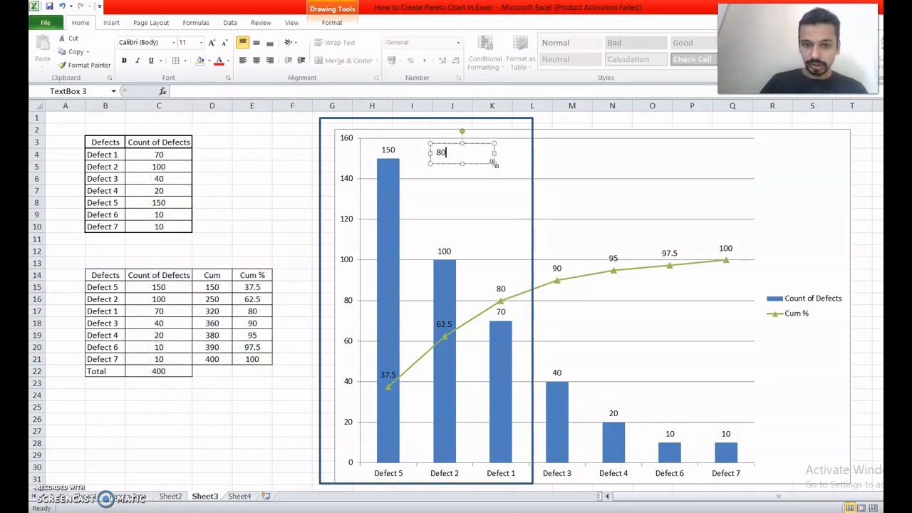
{"action": "type", "text": "%"}
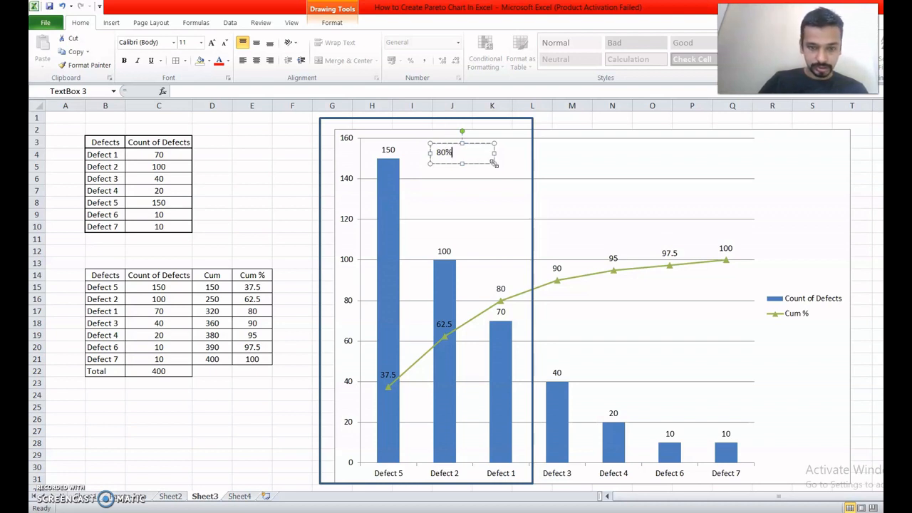
Step: Increase the font size of the 80% text box label to 18 pt
{"action": "left_click_drag", "start_coordinate": [460, 155], "coordinate": [433, 152]}
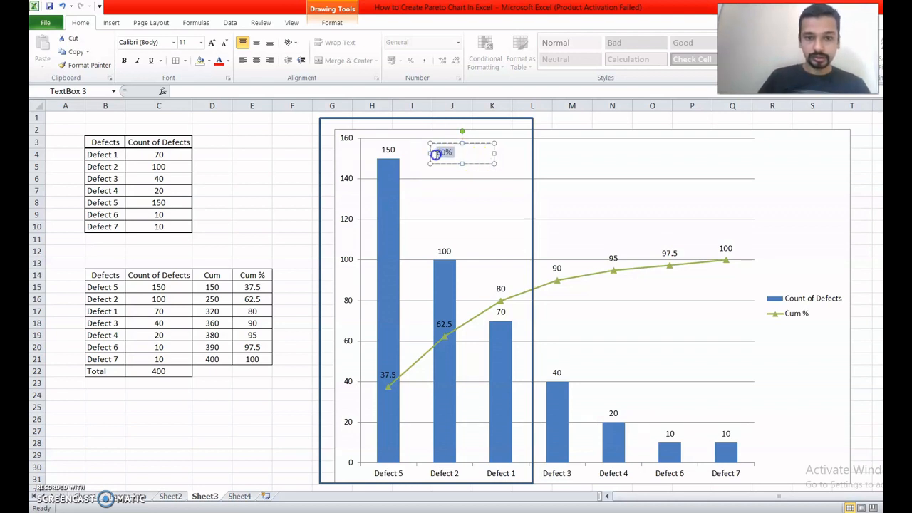
{"action": "left_click", "coordinate": [211, 42]}
{"action": "left_click", "coordinate": [212, 42]}
{"action": "left_click", "coordinate": [211, 43]}
{"action": "left_click", "coordinate": [211, 43]}
{"action": "left_click", "coordinate": [633, 190]}
Step: Duplicate the 80% text box, place the copy above the Defect 4 column around N4 to O5, and change its text to 20%
{"action": "left_click", "coordinate": [476, 154]}
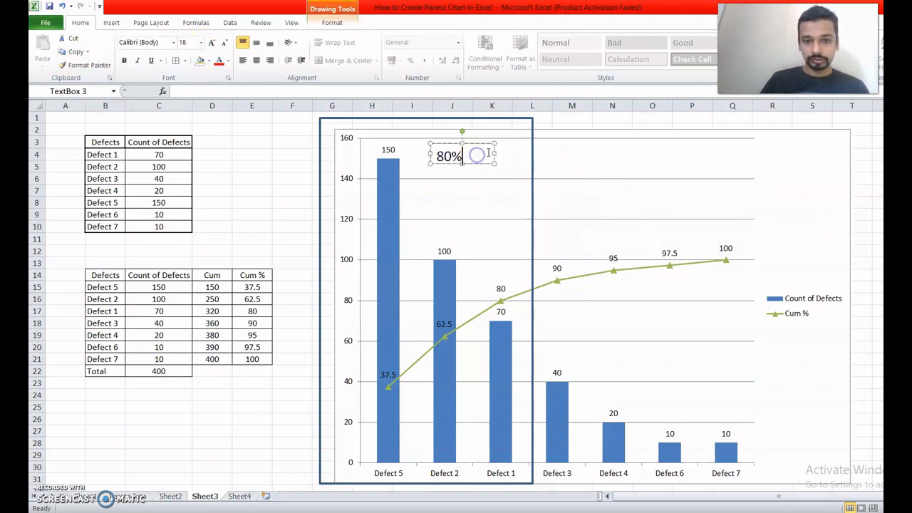
{"action": "left_click", "coordinate": [495, 152]}
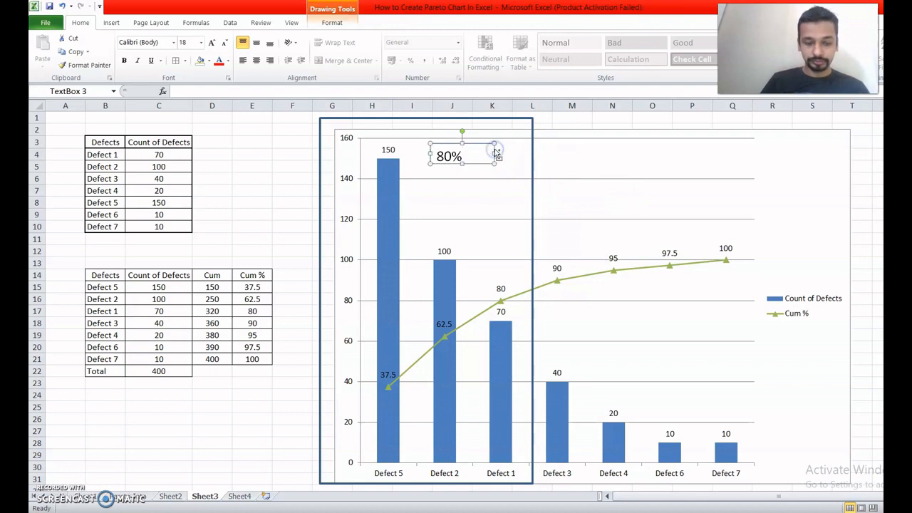
{"action": "left_click", "coordinate": [632, 175]}
{"action": "key", "text": "ctrl+v"}
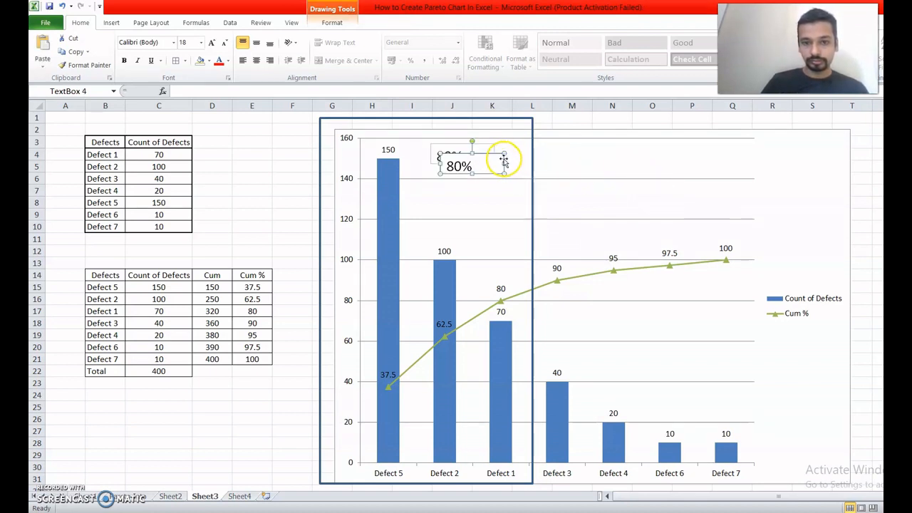
{"action": "left_click_drag", "start_coordinate": [502, 163], "coordinate": [614, 160]}
{"action": "type", "text": "20"}
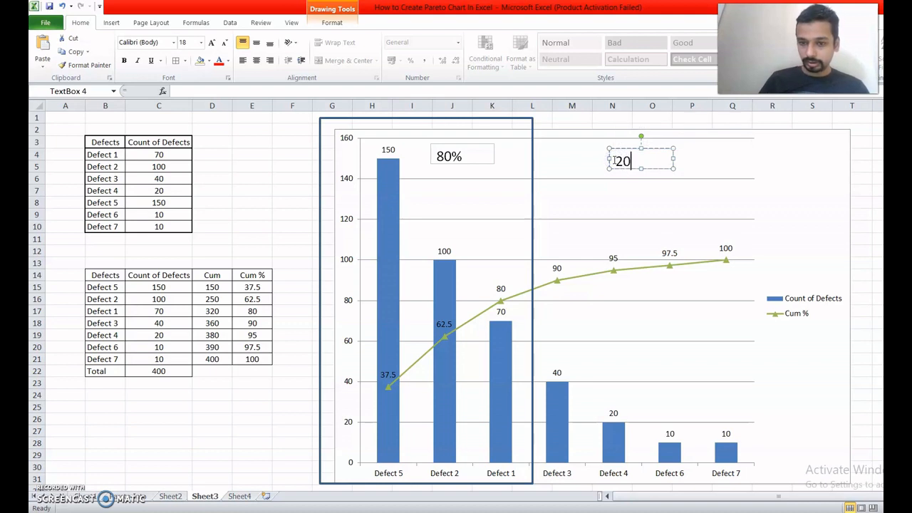
{"action": "type", "text": "%"}
{"action": "key", "text": "Escape"}
{"action": "key", "text": "Escape"}
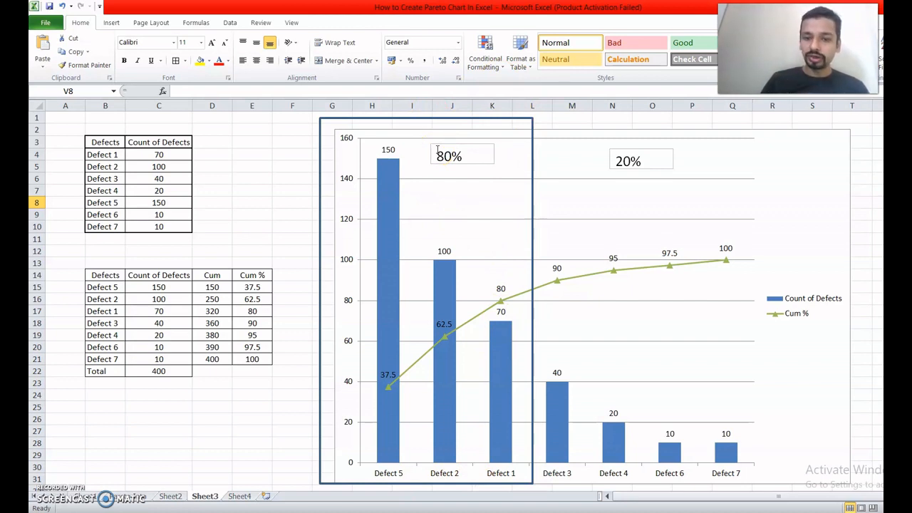
{"action": "left_click", "coordinate": [528, 121]}
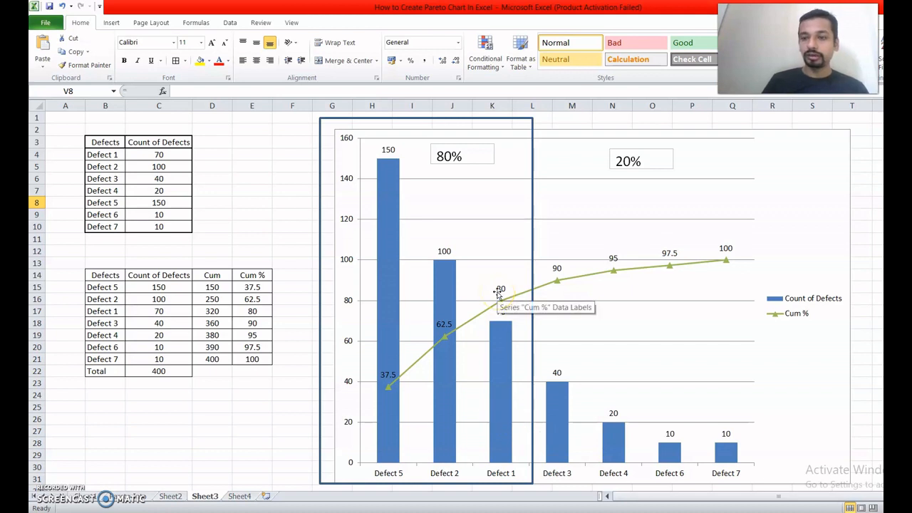
{"action": "left_click", "coordinate": [210, 420]}
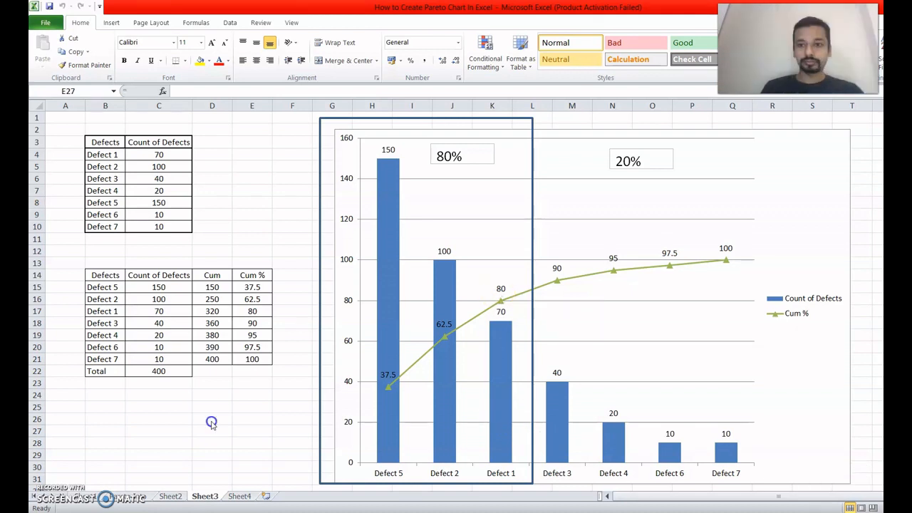